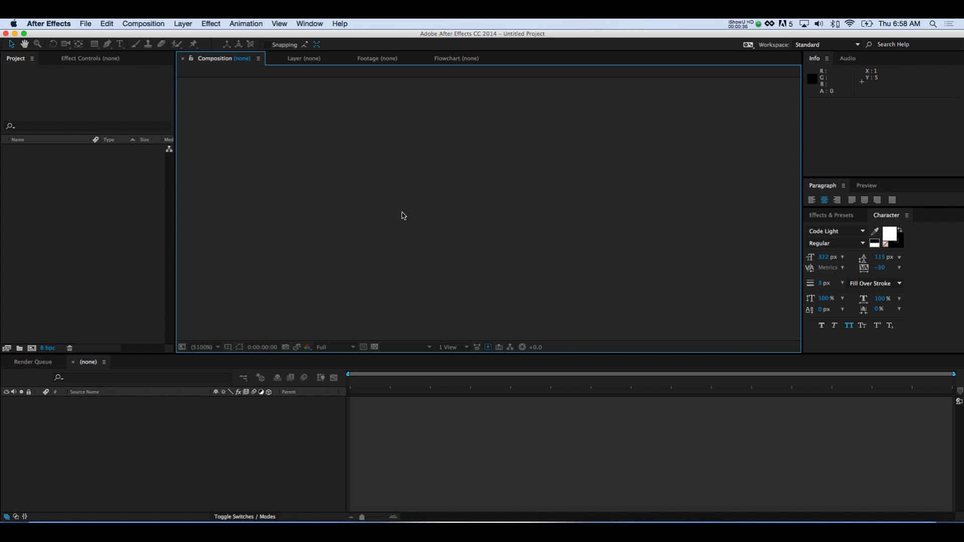
# Create a new composition with the HDTV 1080 29.97 preset and a duration of 0;00;05;15
pyautogui.click(154, 24)
pyautogui.click(150, 35)
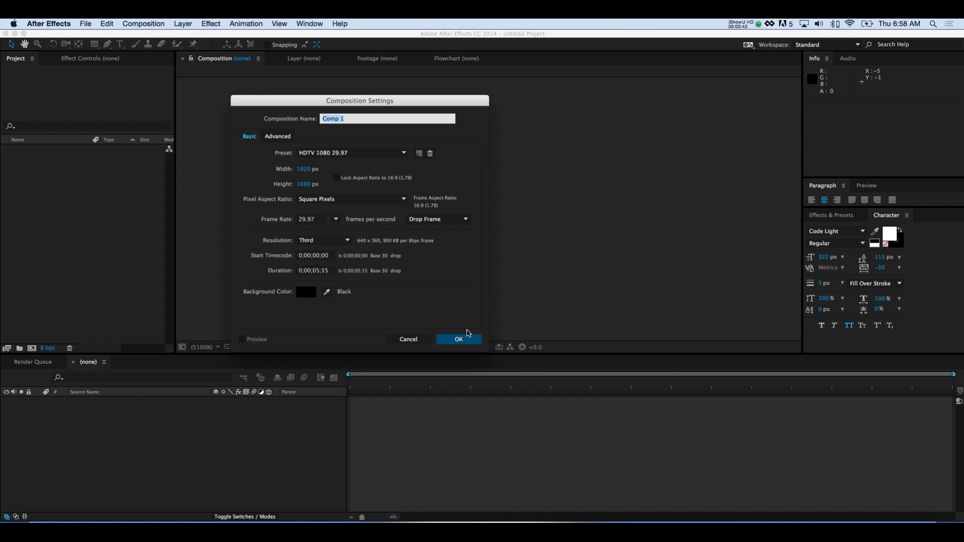
pyautogui.click(465, 336)
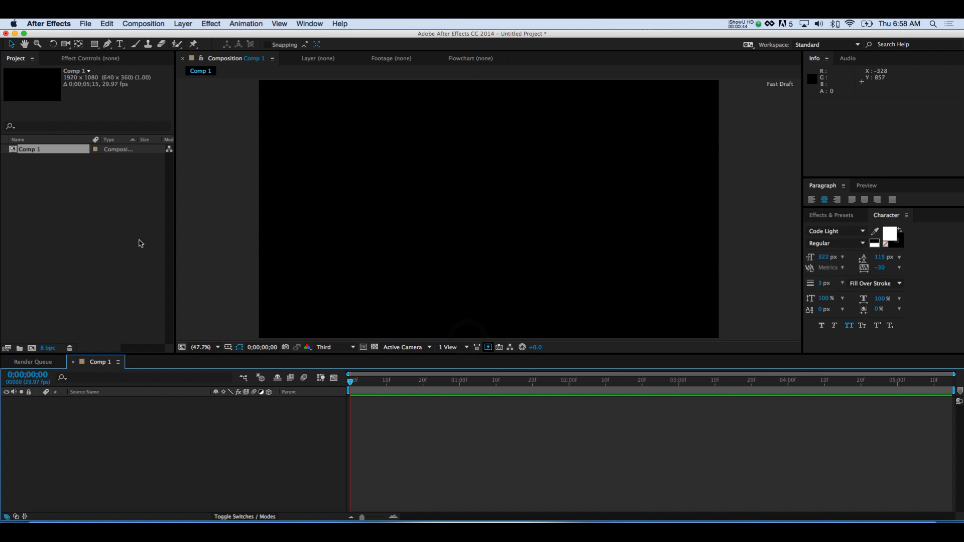
# Add a red 1920 x 1080 px solid layer to the composition
pyautogui.click(183, 24)
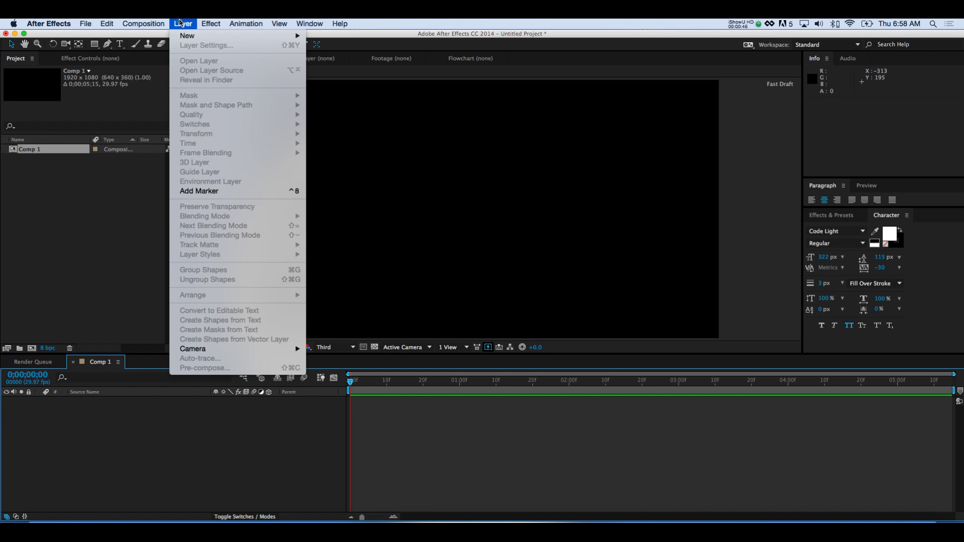
pyautogui.moveTo(183, 36)
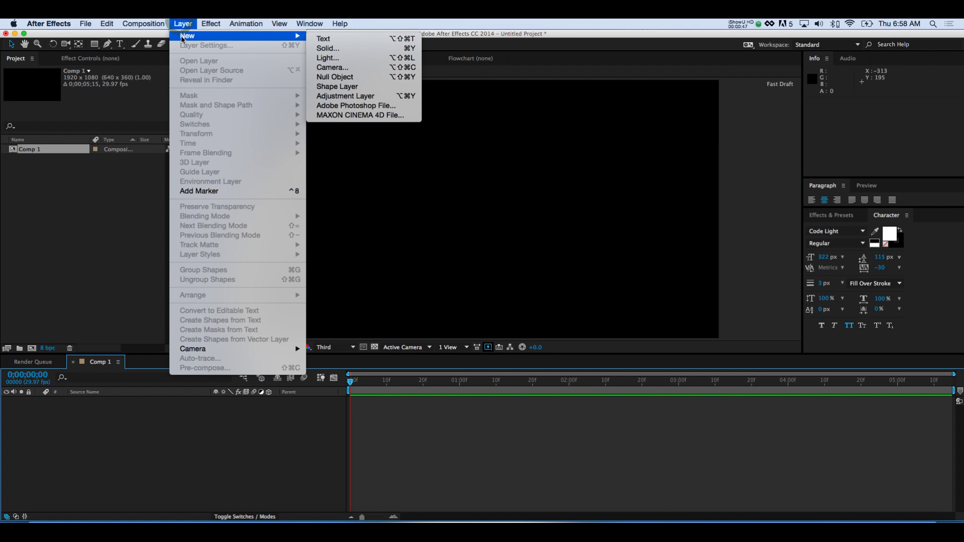
pyautogui.click(357, 50)
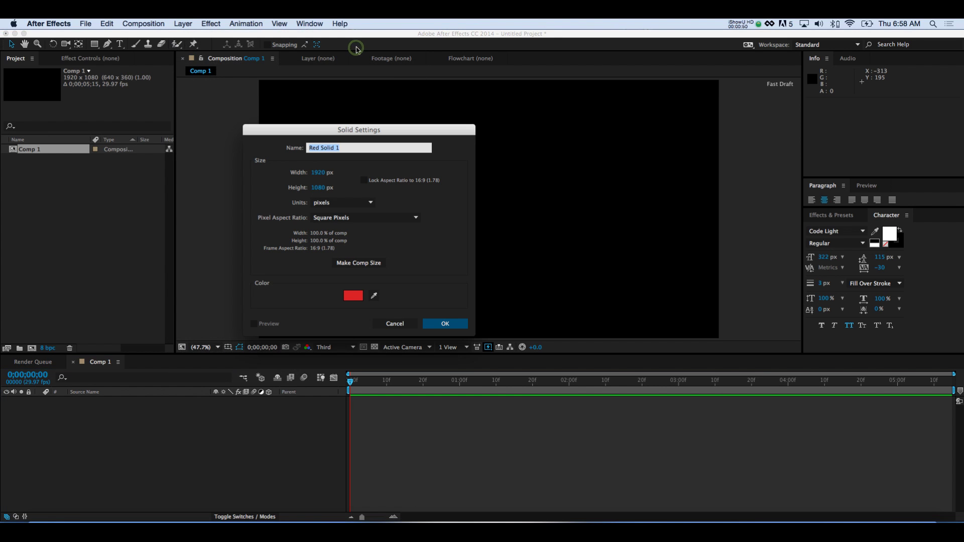
pyautogui.click(436, 324)
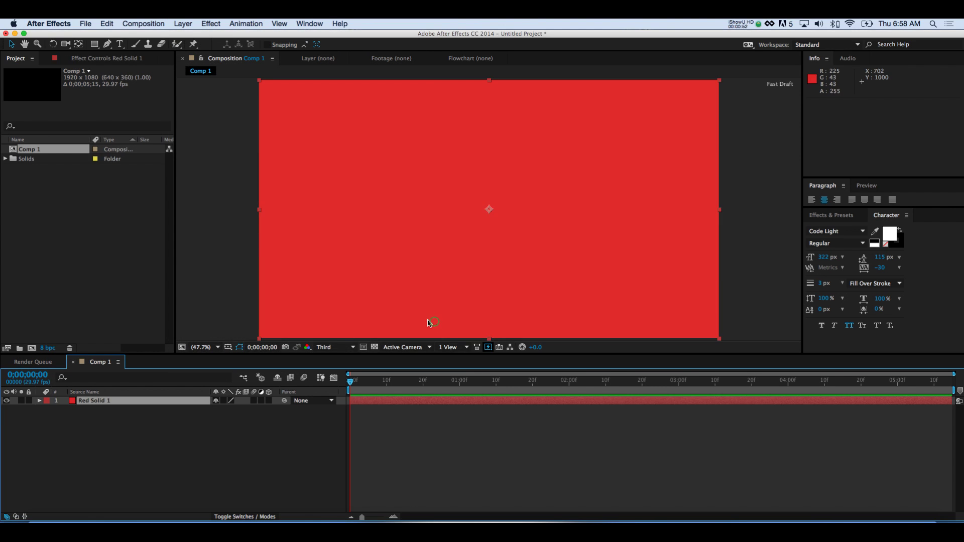
# Find the Gradient Ramp effect by searching for "ramp" and apply it to the red solid
pyautogui.click(848, 214)
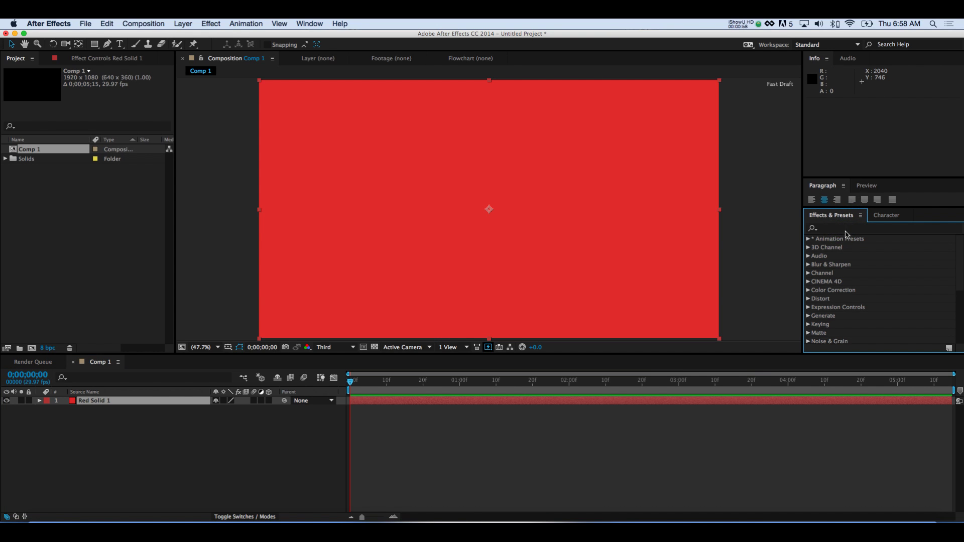
pyautogui.click(847, 229)
pyautogui.write('ramp')
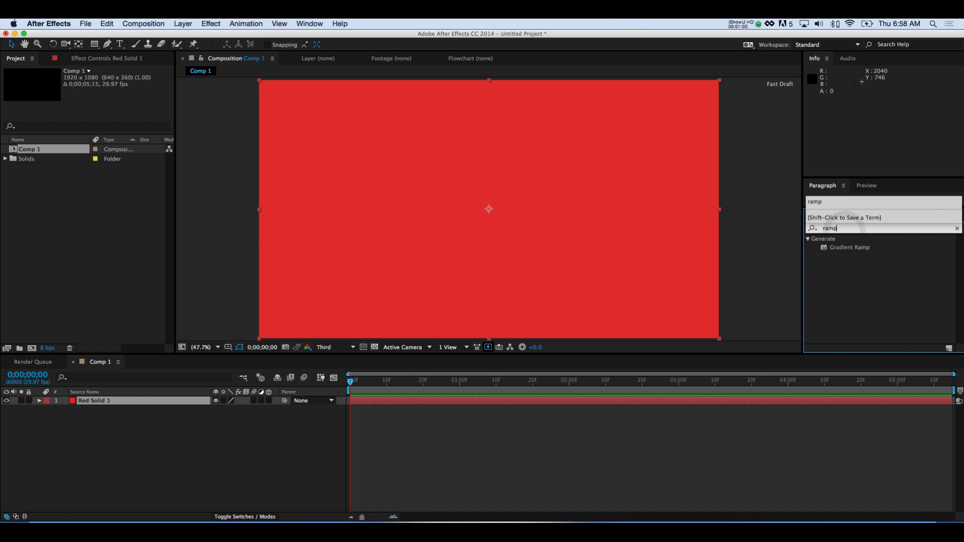
pyautogui.moveTo(848, 247); pyautogui.dragTo(494, 224)
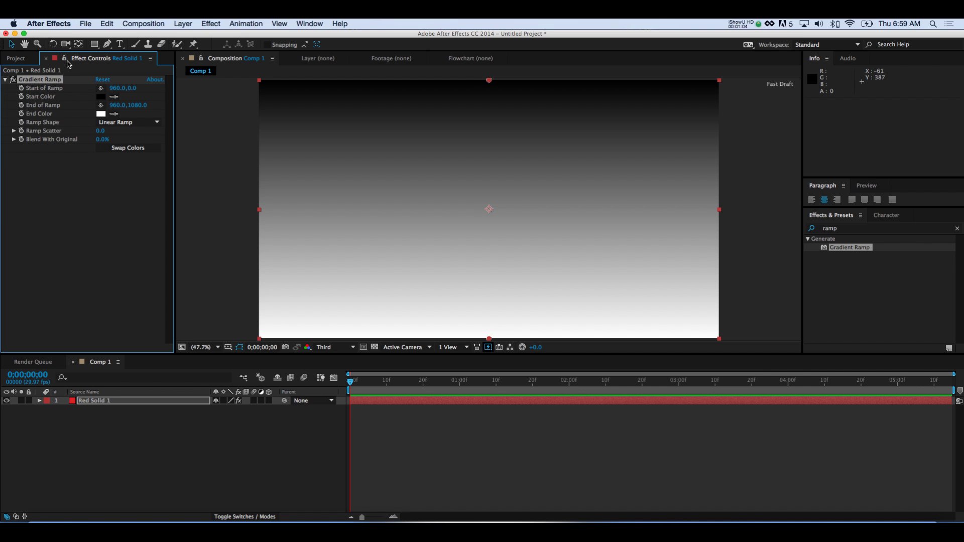
# Set the Gradient Ramp's end color to red, DA1717
pyautogui.click(101, 113)
pyautogui.moveTo(140, 108); pyautogui.dragTo(170, 77)
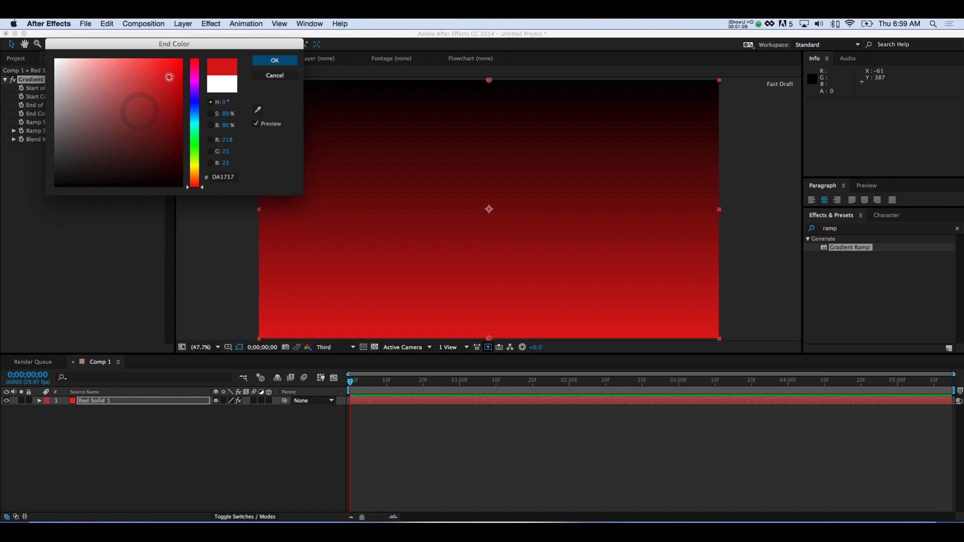
pyautogui.click(274, 60)
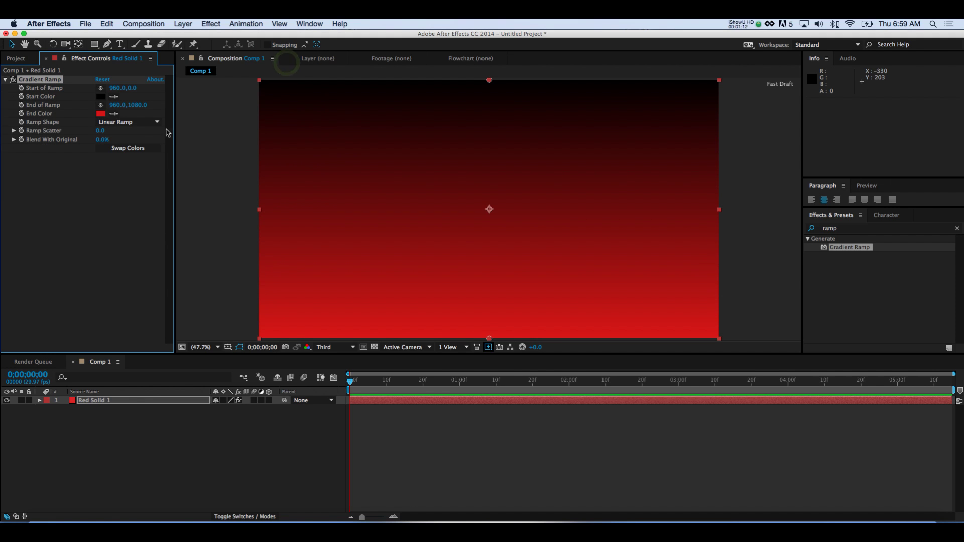
# Try the Radial Ramp shape on the gradient and return it to Linear Ramp
pyautogui.click(144, 122)
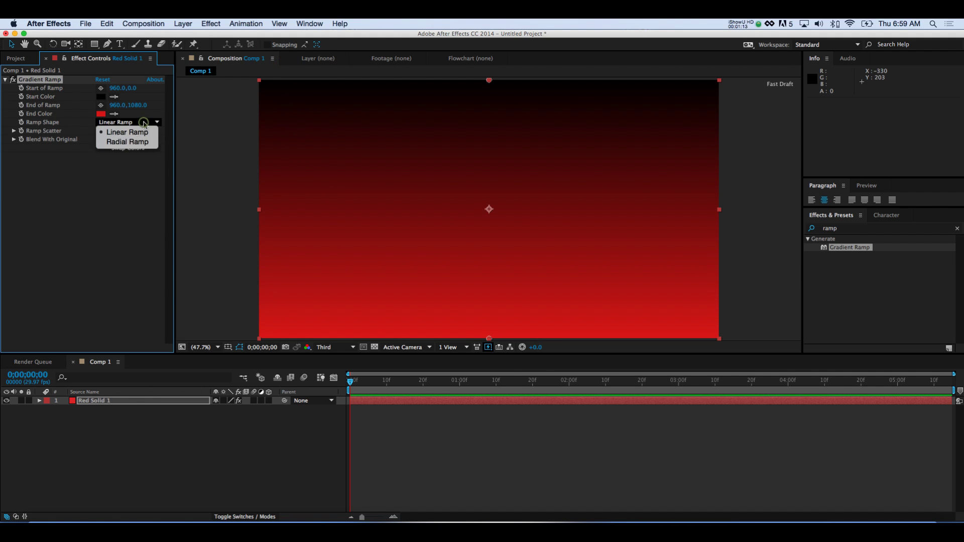
pyautogui.click(127, 143)
pyautogui.click(125, 123)
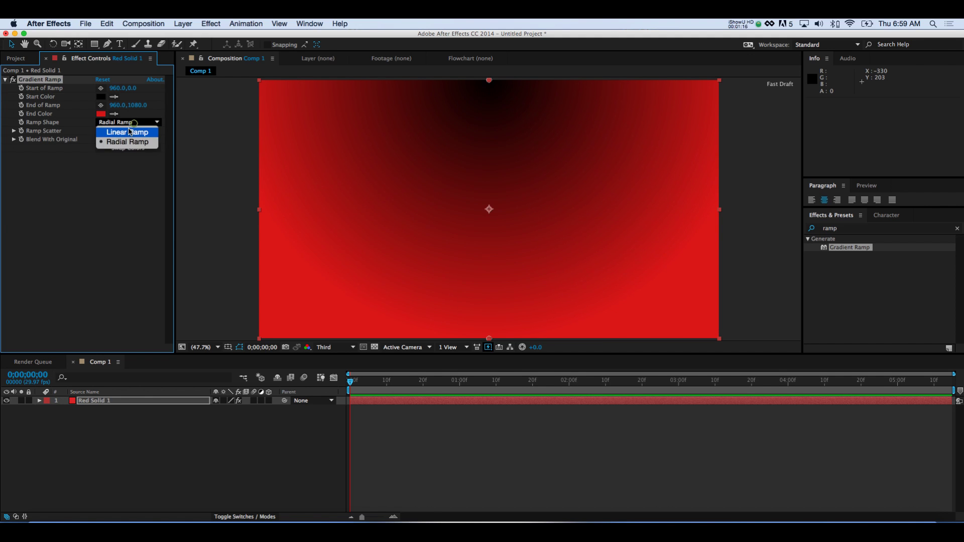
pyautogui.click(126, 129)
# Swap the gradient's start and end colors and return to the project's item list
pyautogui.click(132, 151)
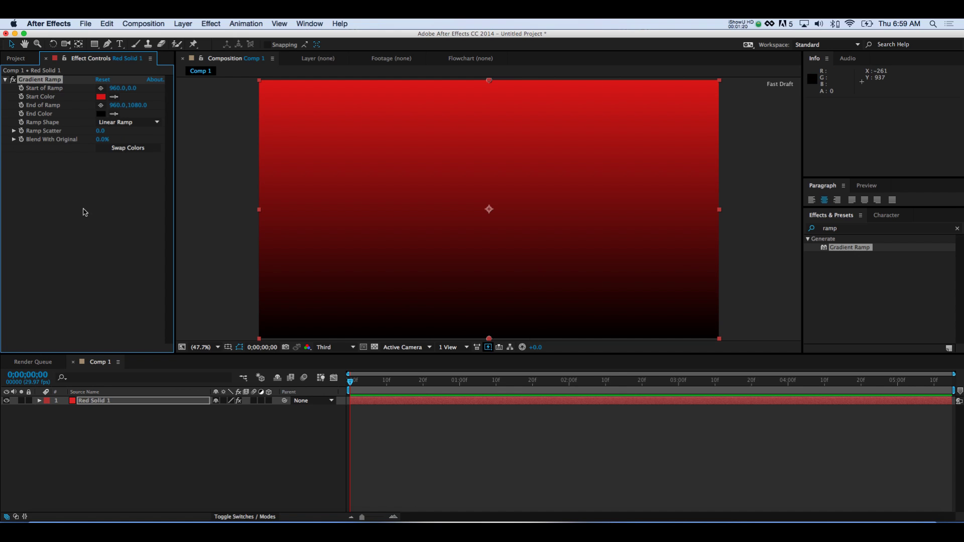
pyautogui.click(18, 61)
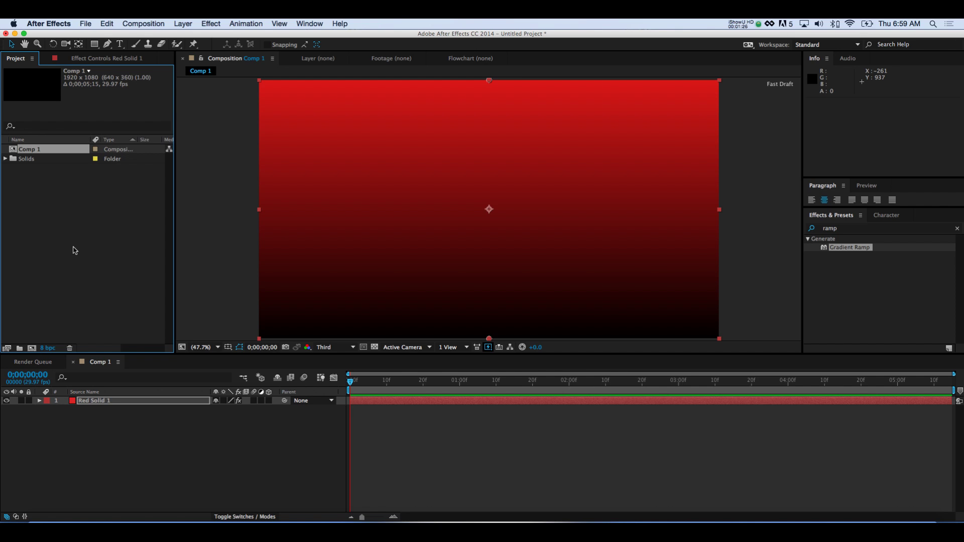
# Add a text layer reading "Type your Text" and move it to about 927, 365 in the upper part of the frame
pyautogui.click(120, 44)
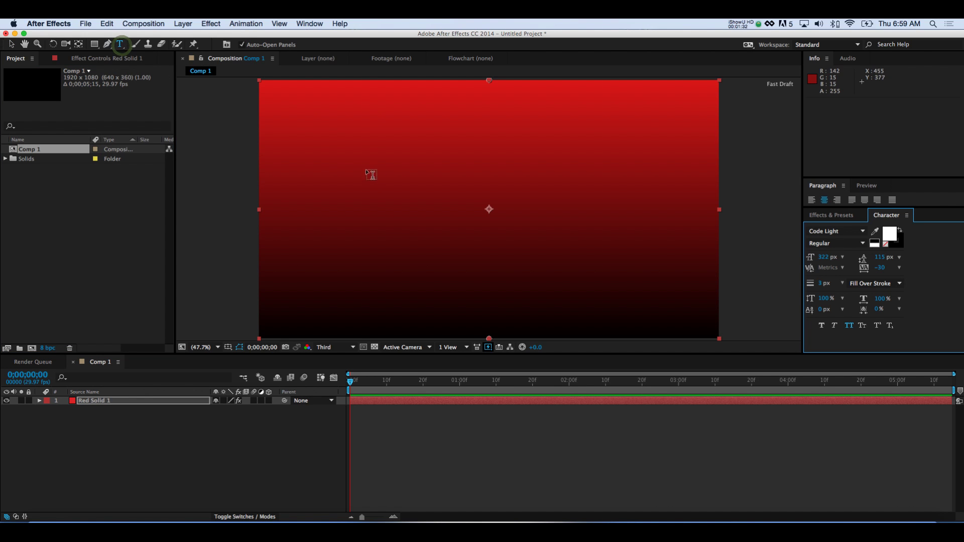
pyautogui.click(301, 137)
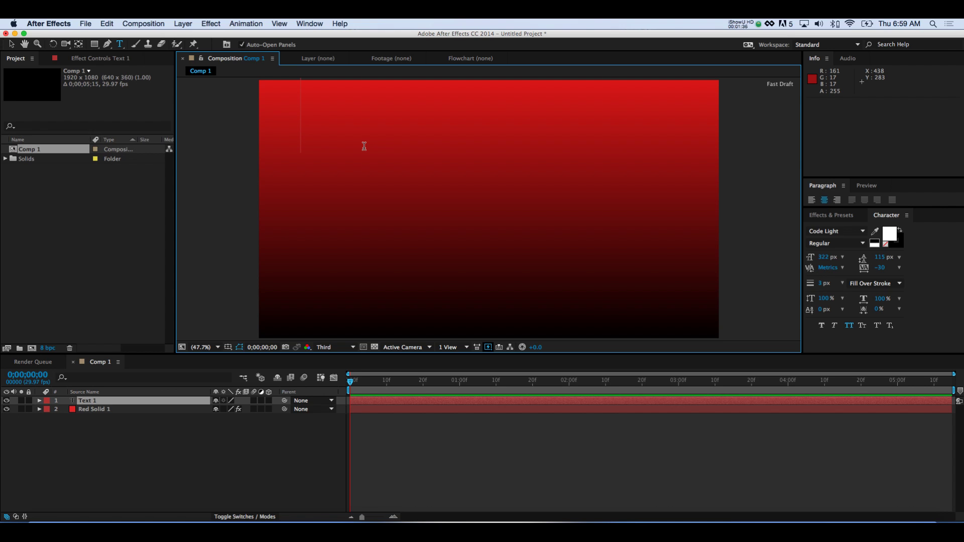
pyautogui.write('TYPE YOU')
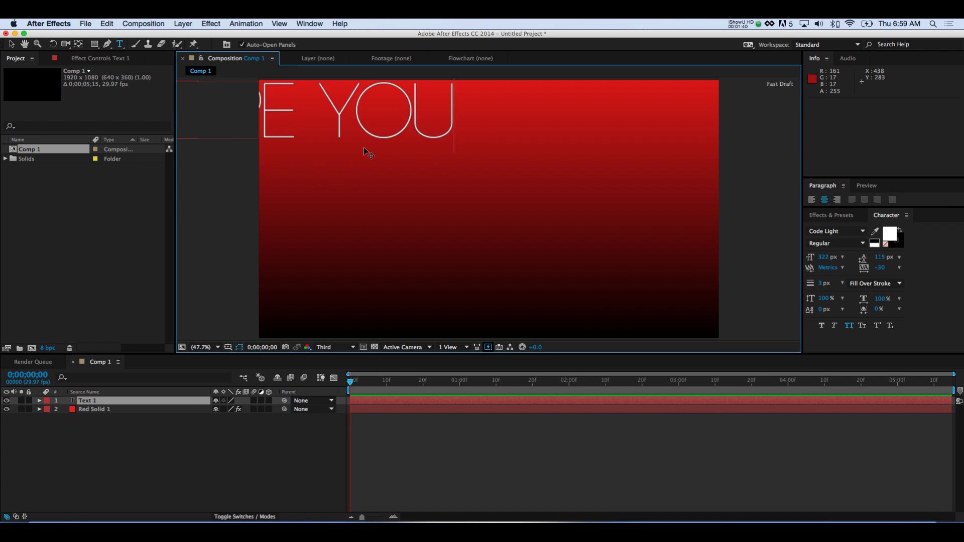
pyautogui.write('R TEXT')
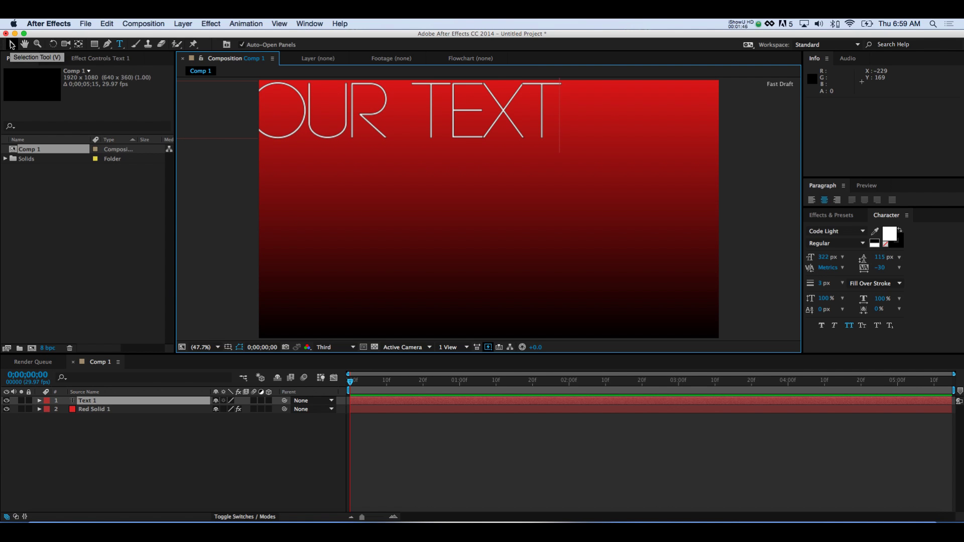
pyautogui.click(10, 44)
pyautogui.moveTo(302, 108); pyautogui.dragTo(482, 138)
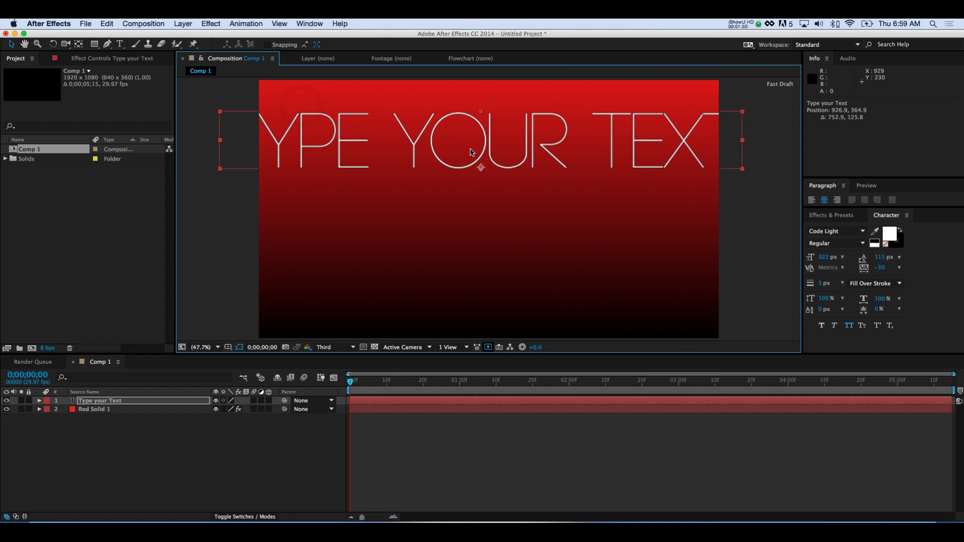
# Scale the "Type your Text" layer to 65% and reposition it at about 784, 413
pyautogui.click(95, 402)
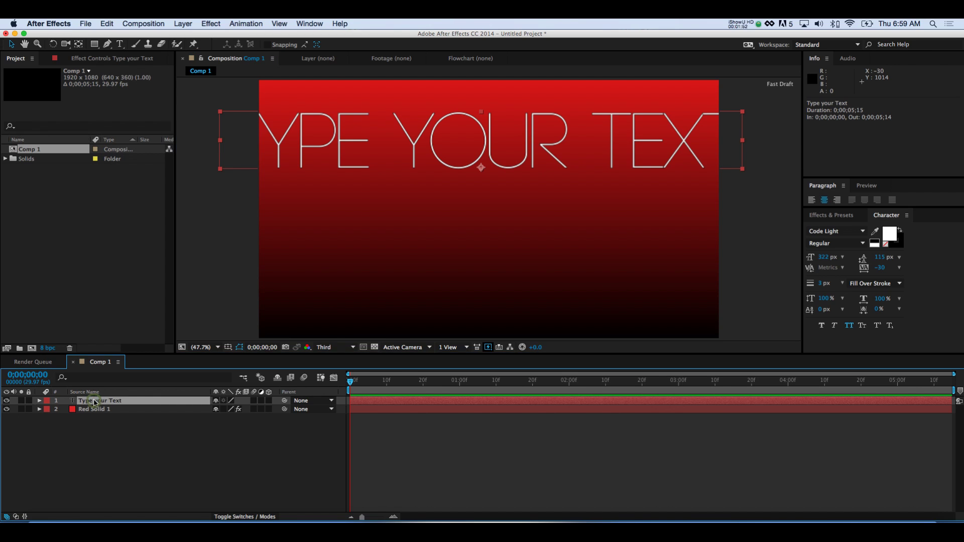
pyautogui.click(40, 400)
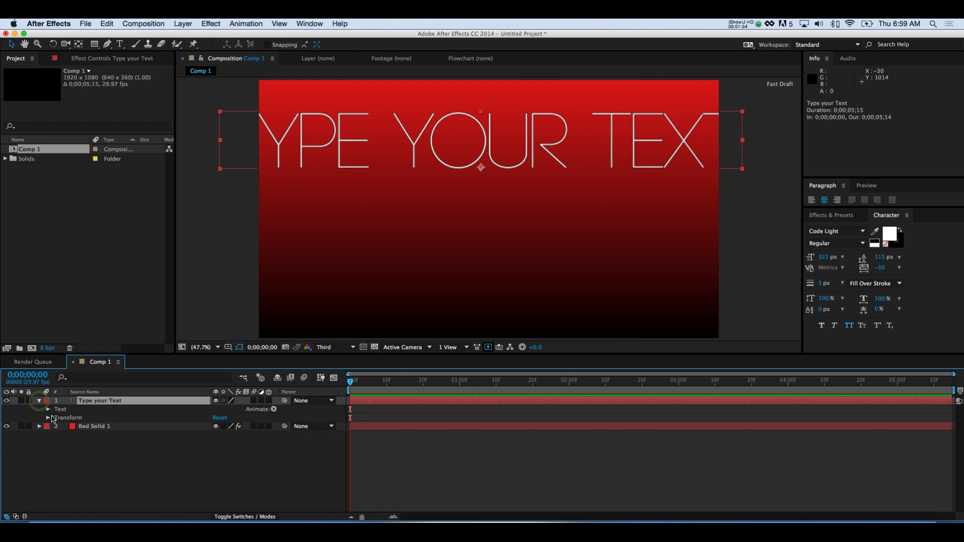
pyautogui.click(48, 418)
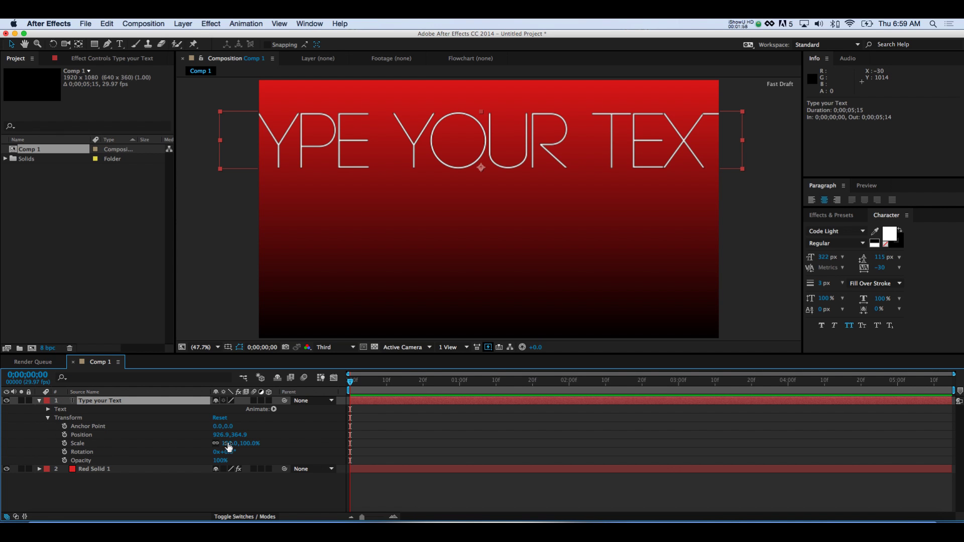
pyautogui.moveTo(227, 443); pyautogui.dragTo(263, 435)
pyautogui.moveTo(423, 149); pyautogui.dragTo(402, 161)
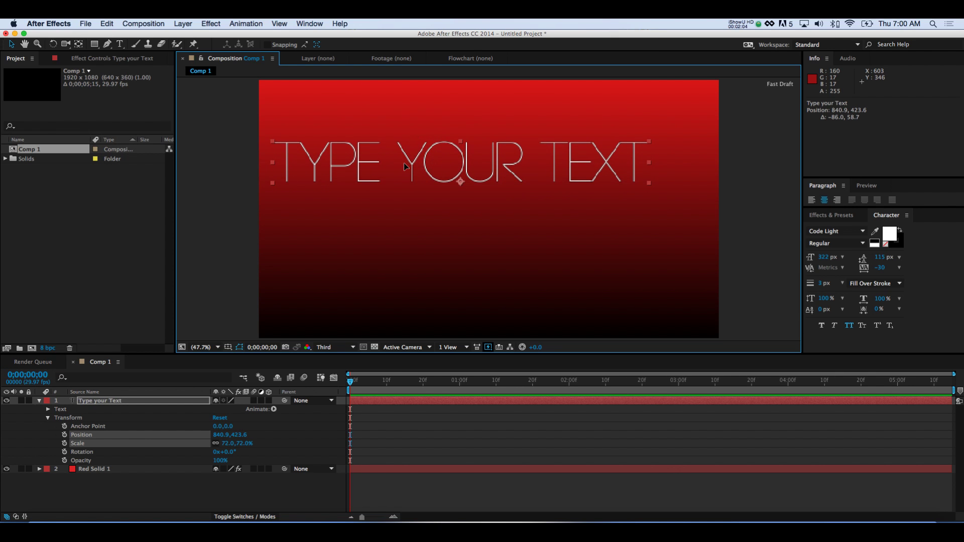
pyautogui.moveTo(237, 446); pyautogui.dragTo(231, 446)
pyautogui.moveTo(408, 161); pyautogui.dragTo(403, 165)
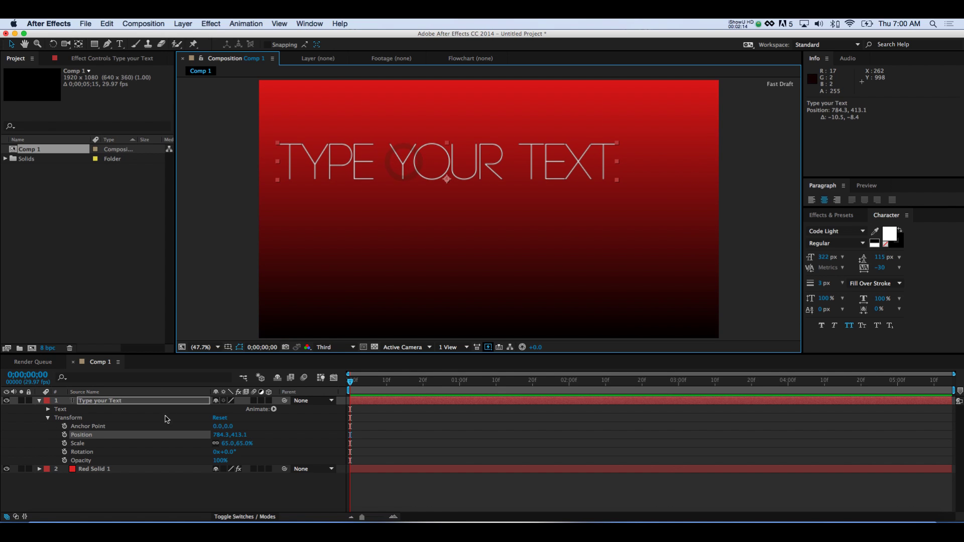
pyautogui.click(39, 400)
# Add a second text layer reading "Here" and place it below the first line at about 1285, 705
pyautogui.click(120, 45)
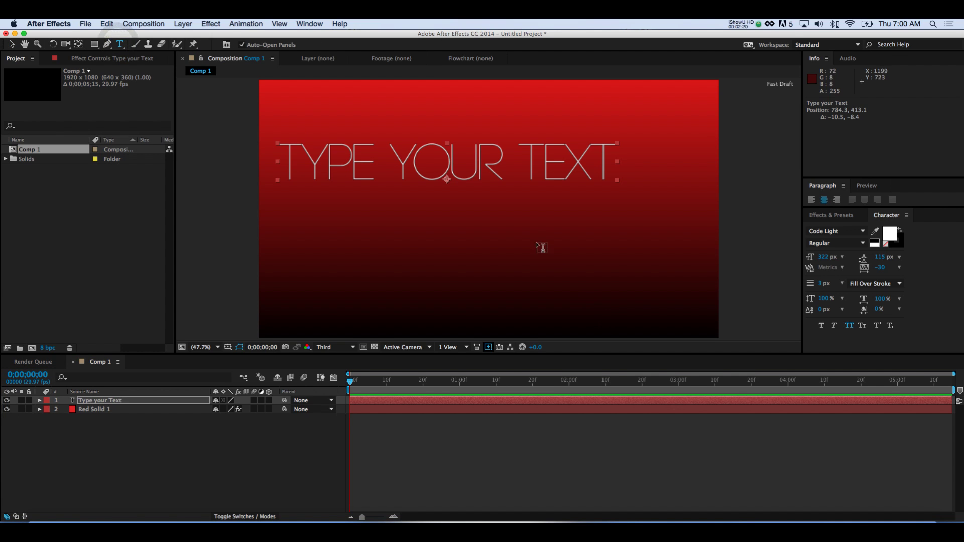
pyautogui.click(520, 241)
pyautogui.write('HERE')
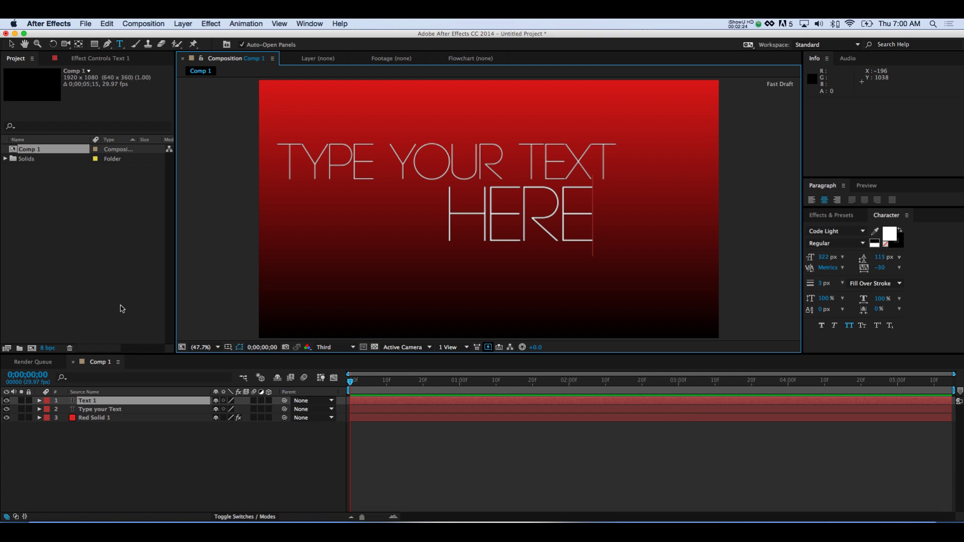
pyautogui.click(11, 43)
pyautogui.moveTo(512, 216); pyautogui.dragTo(558, 223)
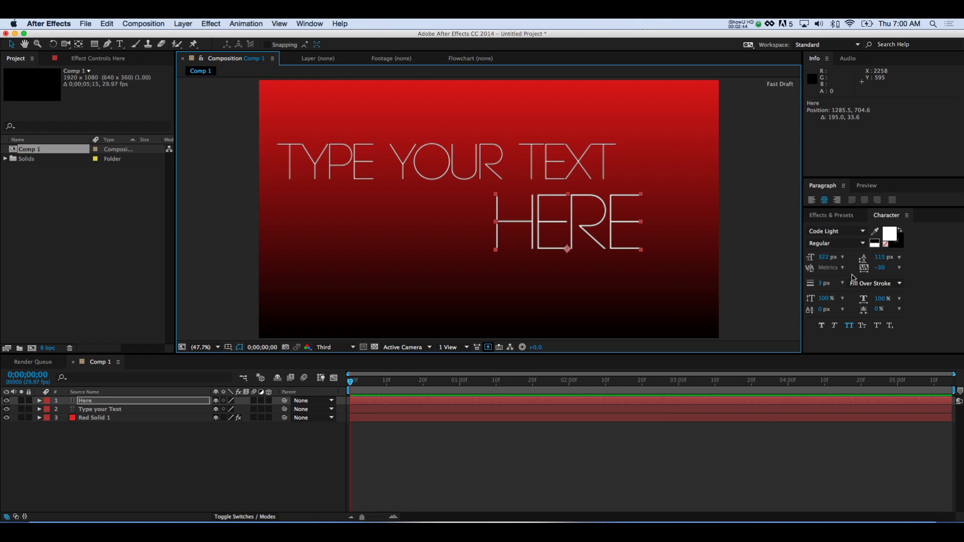
# Change the font of the "Here" text to Code Bold
pyautogui.click(862, 231)
pyautogui.scroll(1, 843, 257)
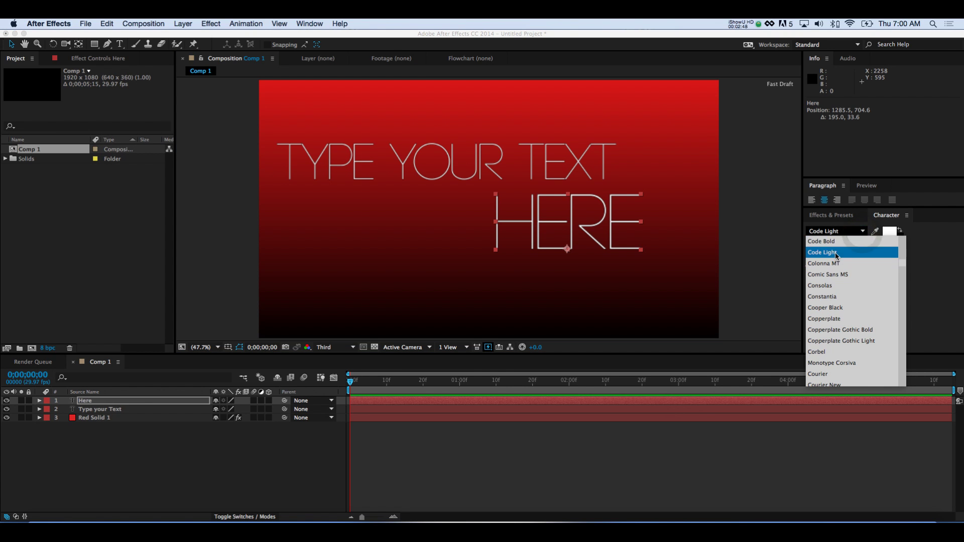
pyautogui.click(826, 241)
pyautogui.click(548, 274)
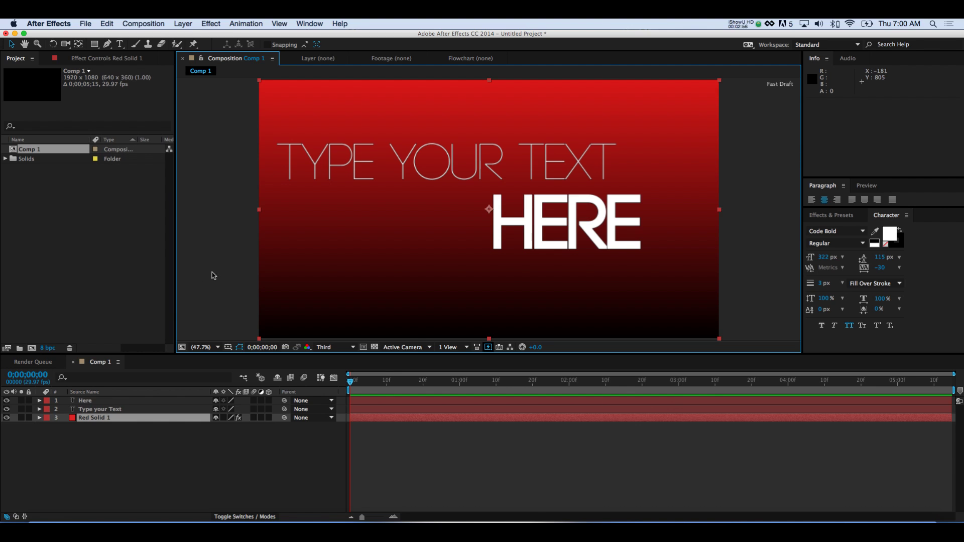
# Set a Position keyframe on the "Type your Text" layer at 0;00;02;00
pyautogui.click(99, 410)
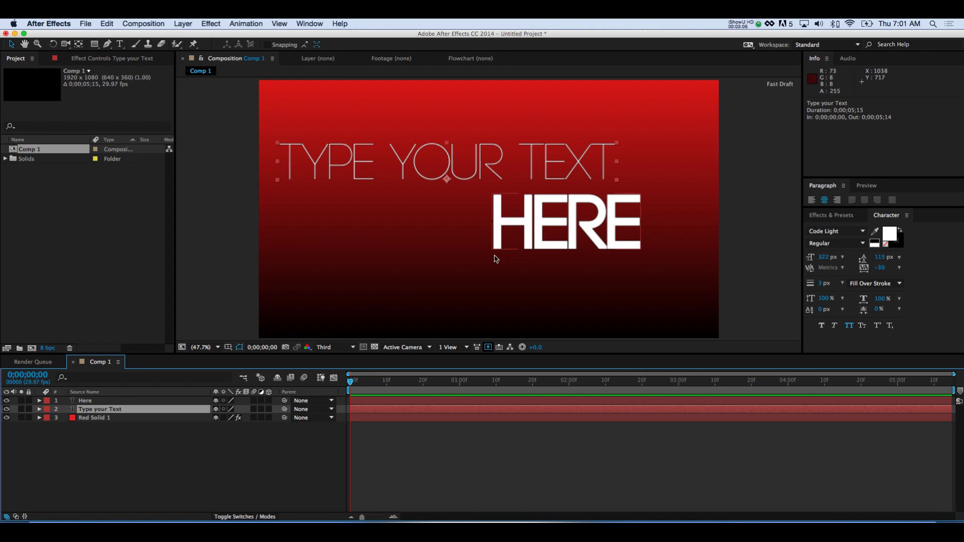
pyautogui.click(39, 410)
pyautogui.click(39, 409)
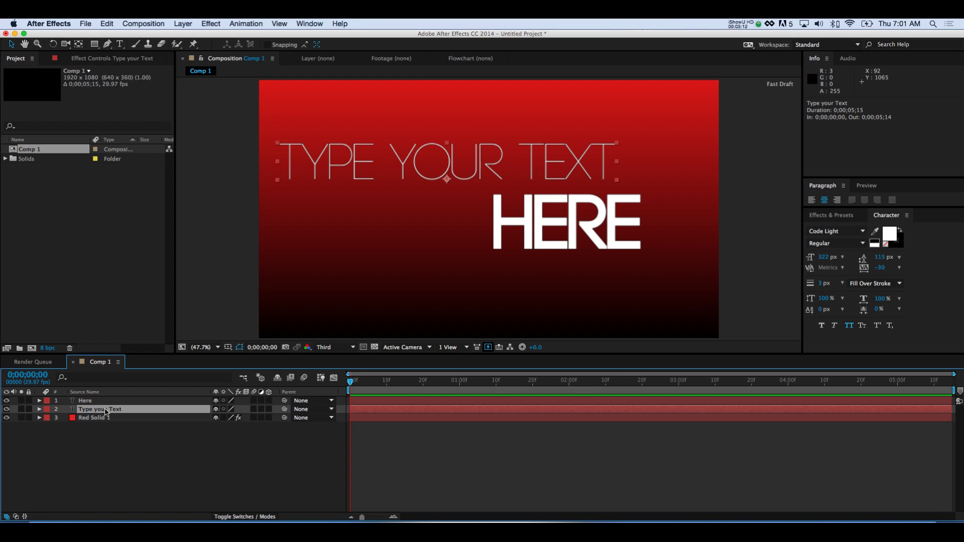
pyautogui.press('p')
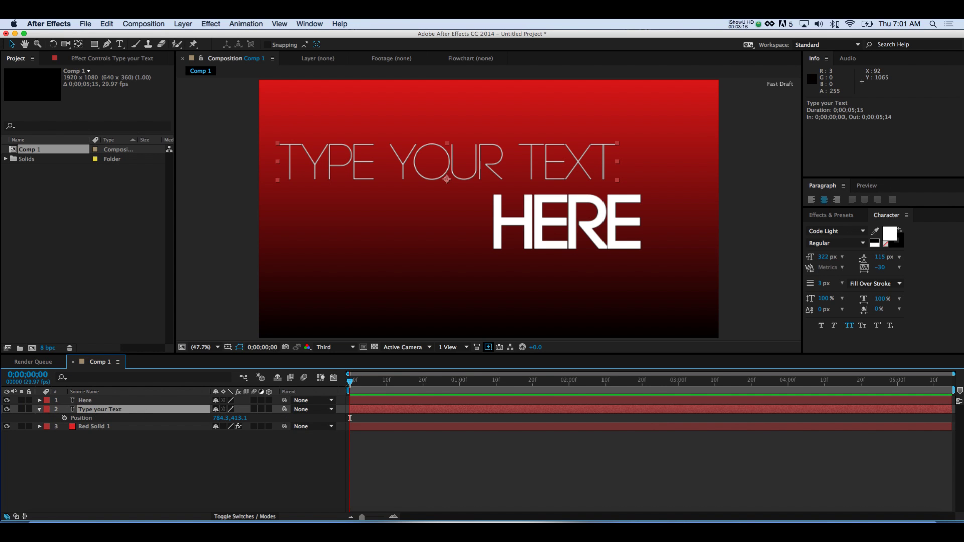
pyautogui.moveTo(352, 384); pyautogui.dragTo(572, 392)
pyautogui.click(65, 418)
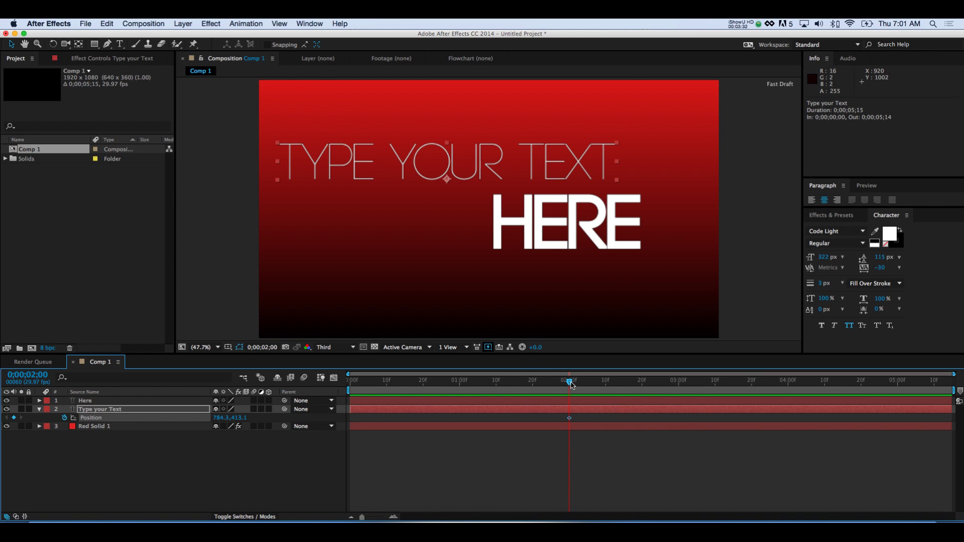
# At 0;00;00;00, move "Type your Text" horizontally off the frame's left edge to about -738, 413 for its starting keyframe
pyautogui.press('Home')
pyautogui.moveTo(395, 164); pyautogui.dragTo(373, 161)
pyautogui.moveTo(350, 155); pyautogui.dragTo(36, 173)
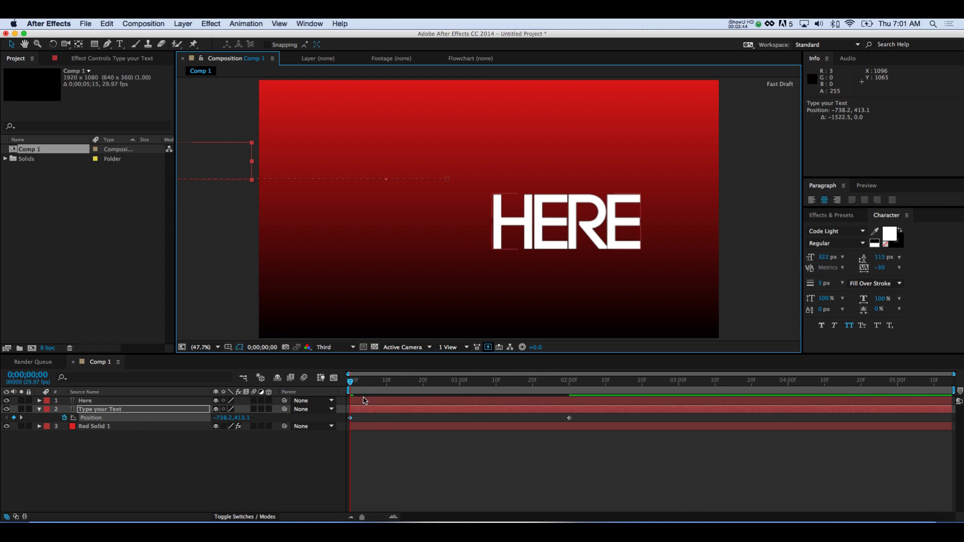
# Set a Position keyframe on the "Here" layer at 0;00;02;00
pyautogui.moveTo(352, 389)
pyautogui.mouseDown()
pyautogui.moveTo(541, 392)
pyautogui.moveTo(350, 390)
pyautogui.mouseUp()
pyautogui.click(88, 400)
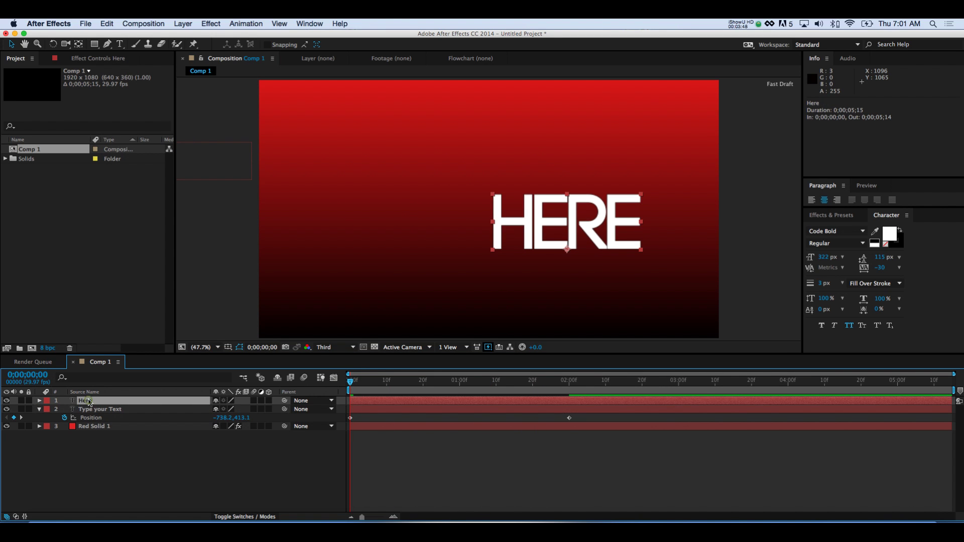
pyautogui.press('p')
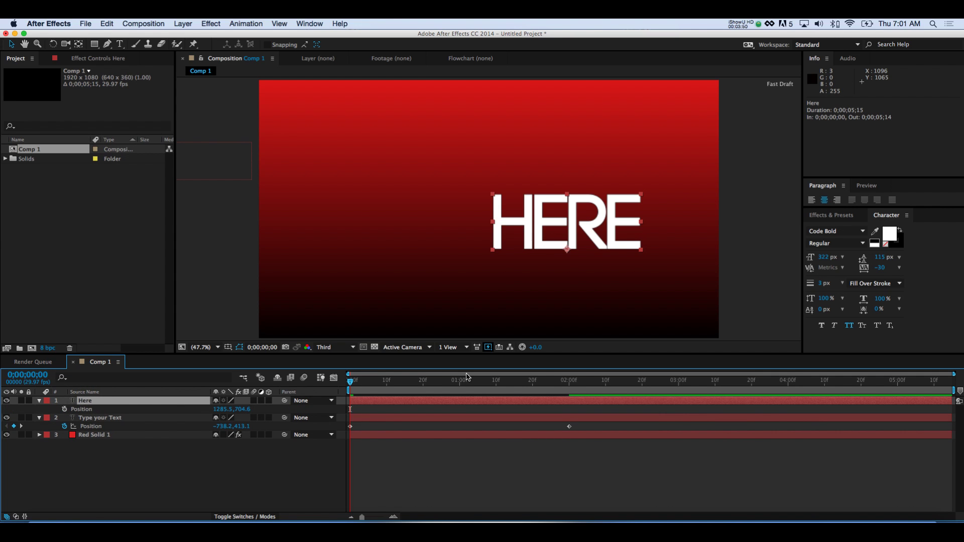
pyautogui.moveTo(351, 384); pyautogui.dragTo(568, 390)
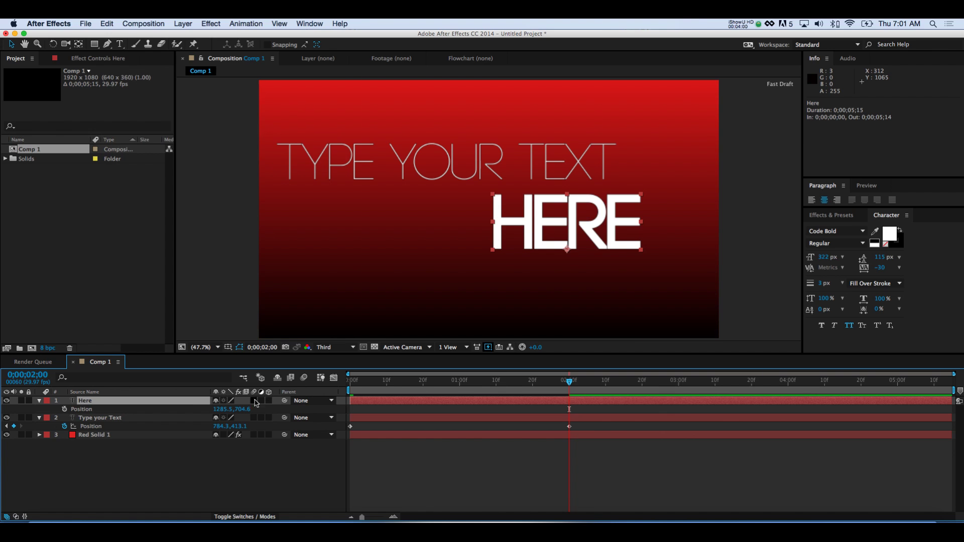
pyautogui.click(65, 409)
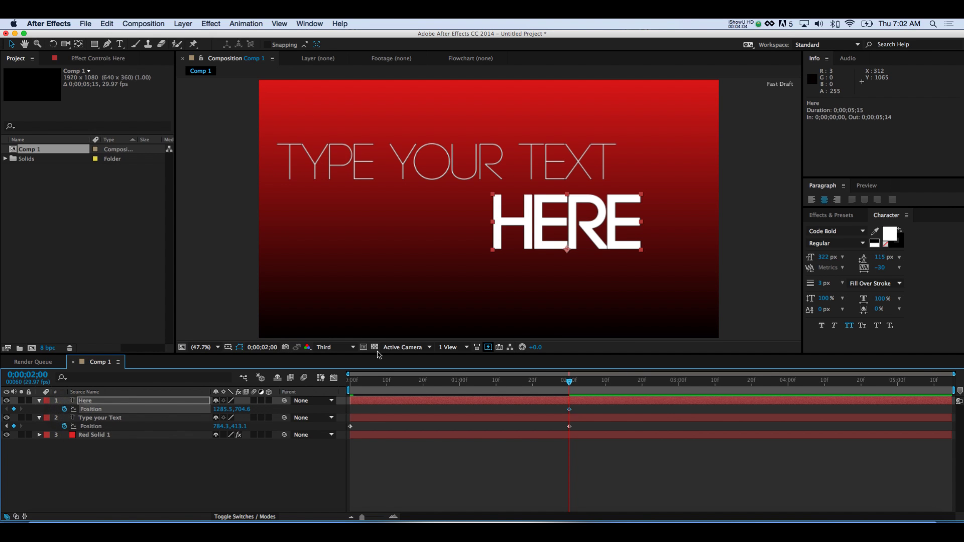
# At 0;00;00;00, move "Here" horizontally off the frame's right edge to about 2242, 705 for its starting keyframe
pyautogui.moveTo(399, 381); pyautogui.dragTo(337, 382)
pyautogui.click(104, 401)
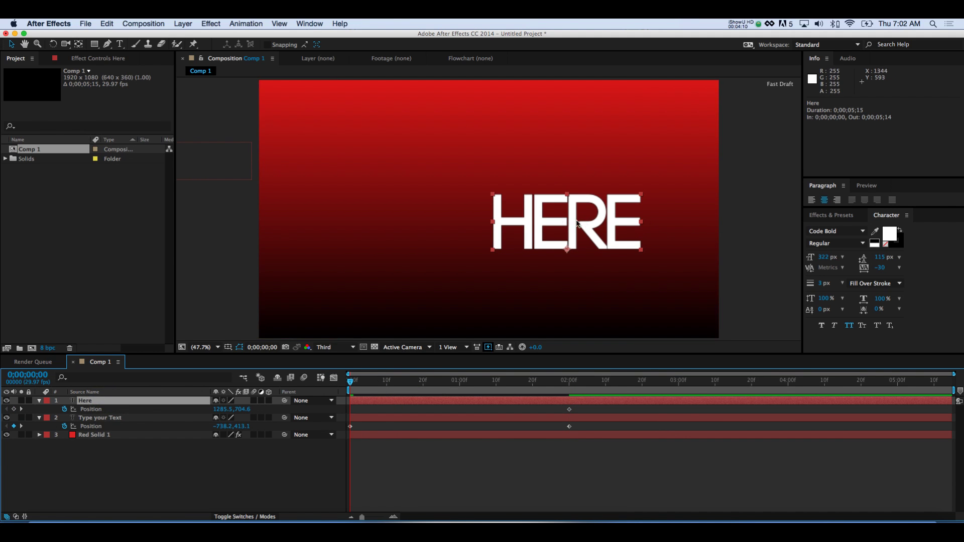
pyautogui.moveTo(559, 218); pyautogui.dragTo(787, 225)
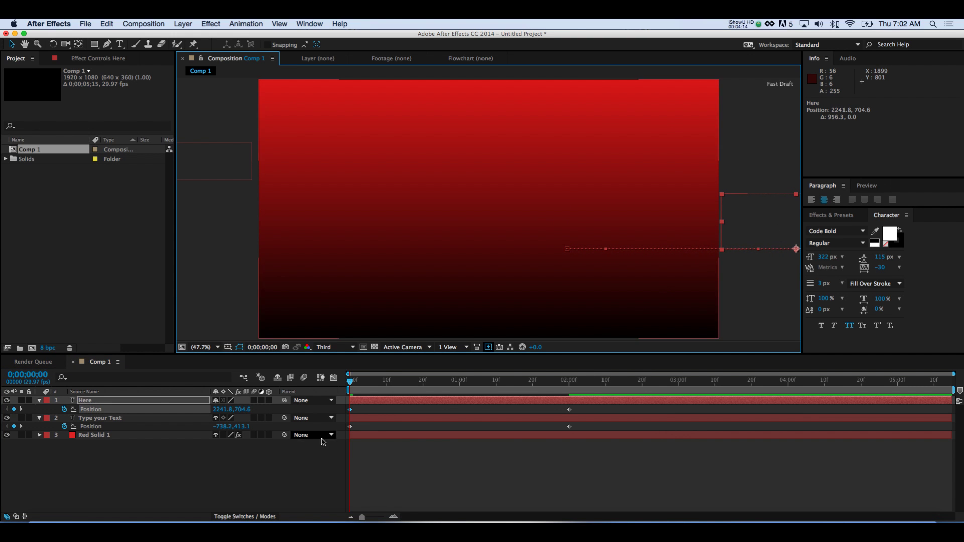
# Preview both text layers sliding into the frame
pyautogui.moveTo(365, 382); pyautogui.dragTo(505, 382)
pyautogui.press('space')
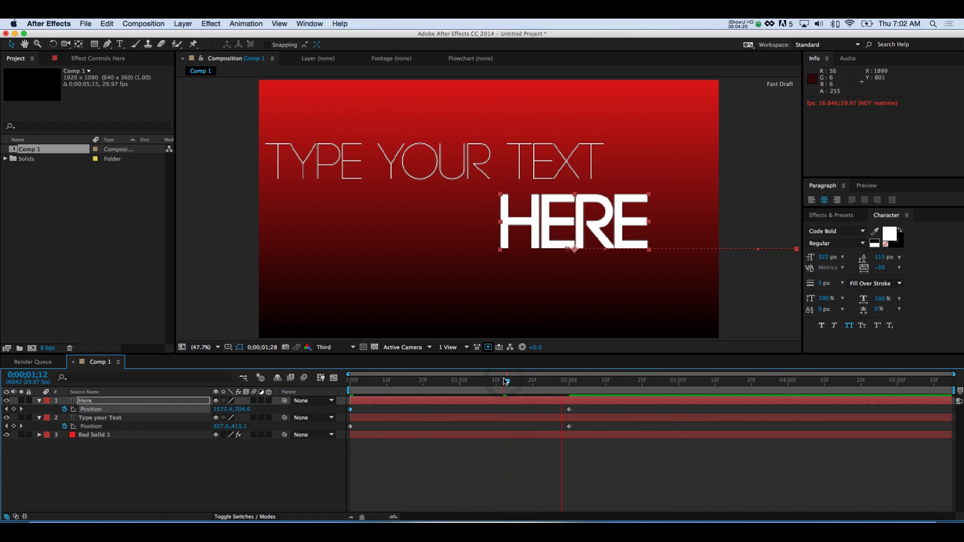
pyautogui.press('space')
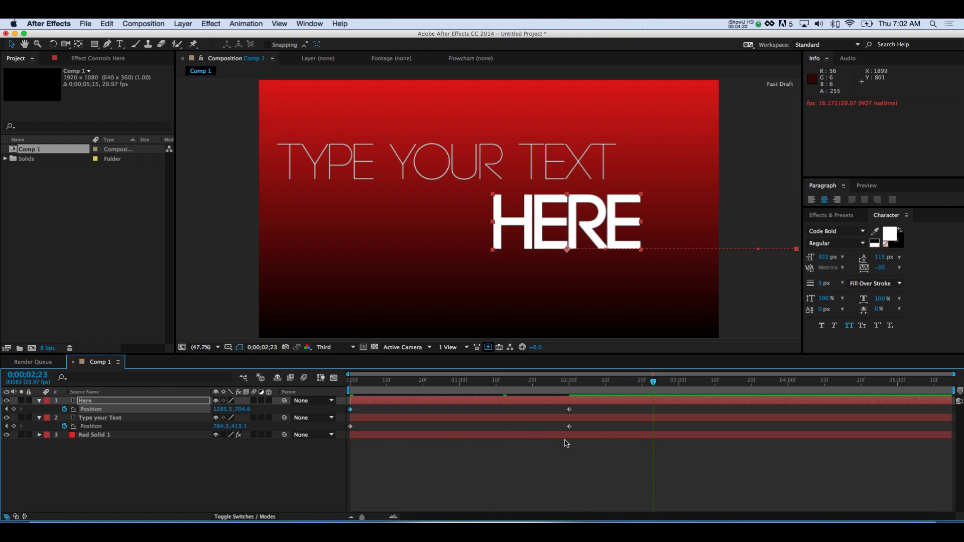
# Apply Easy Ease to all Position keyframes of both text layers and preview the eased motion
pyautogui.moveTo(591, 443); pyautogui.dragTo(342, 408)
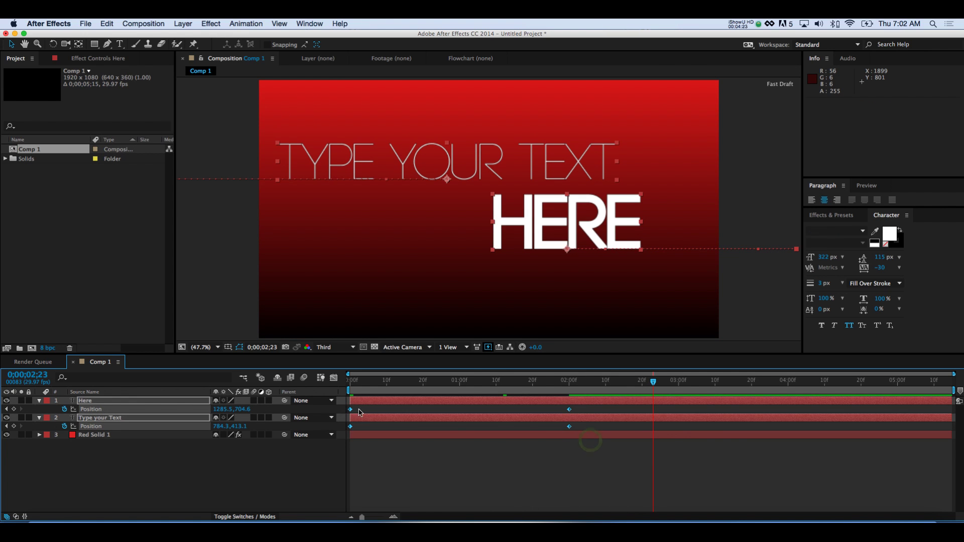
pyautogui.rightClick(571, 427)
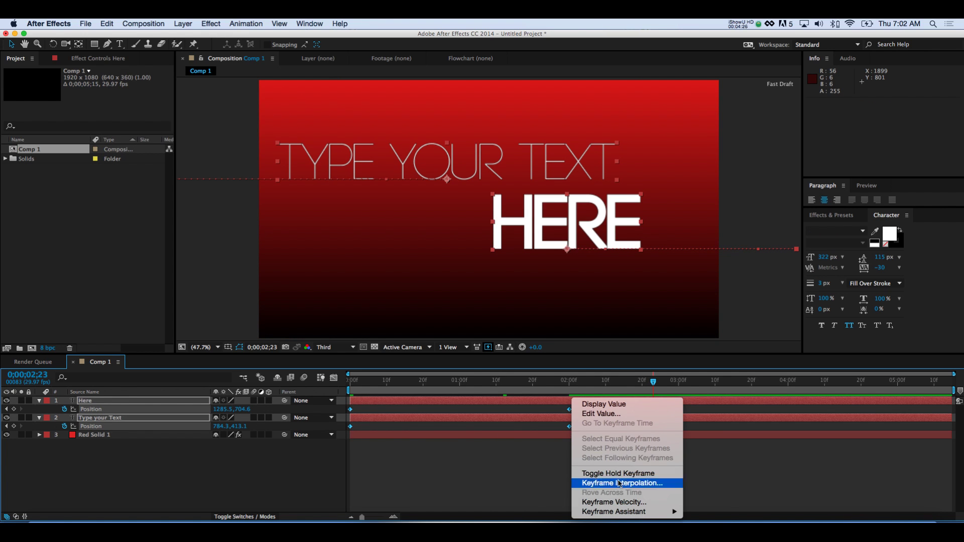
pyautogui.moveTo(615, 512)
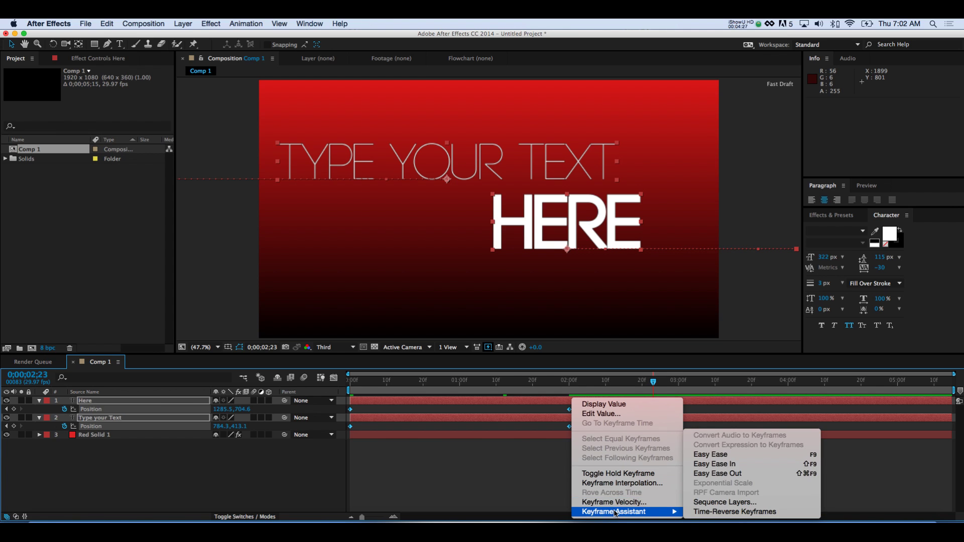
pyautogui.click(741, 454)
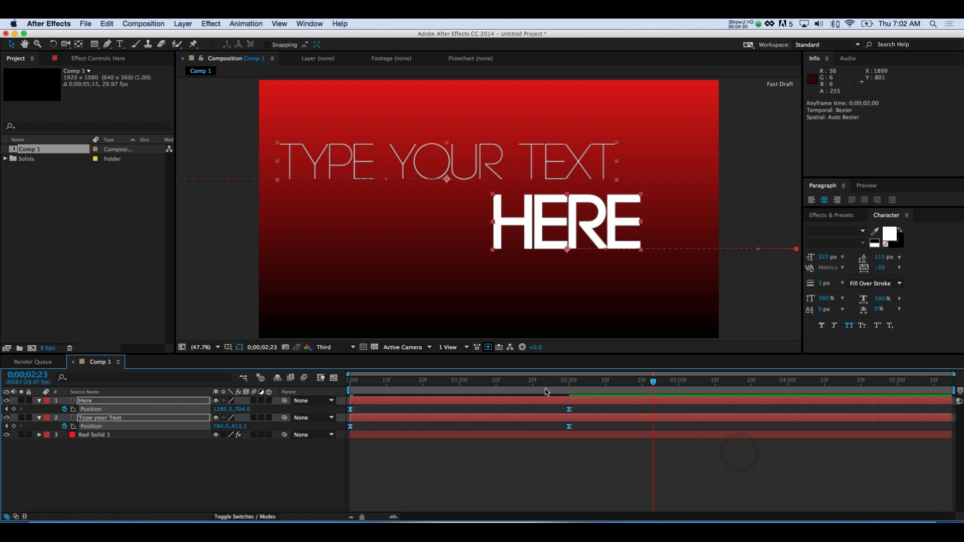
pyautogui.click(524, 380)
pyautogui.press('space')
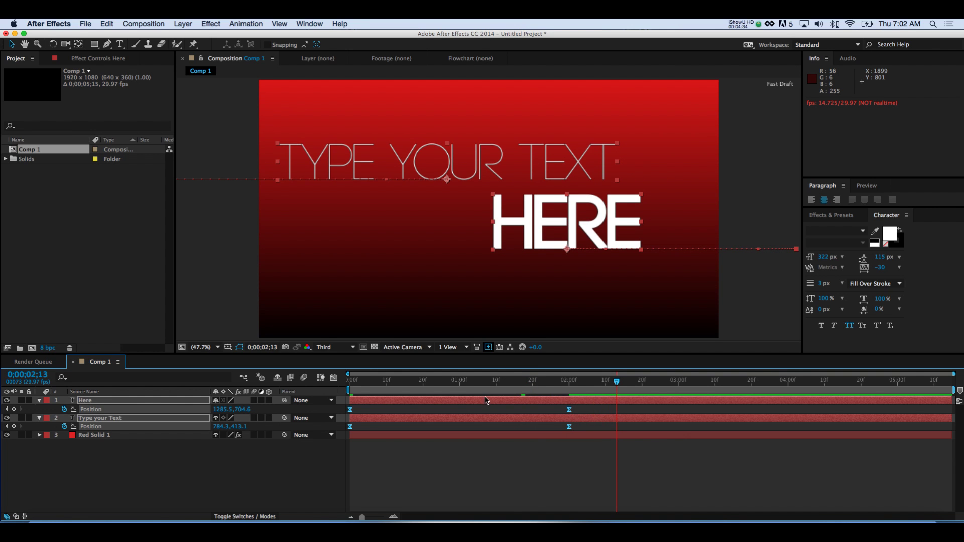
# At 0;00;01;06, apply CC Force Motion Blur to the "Here" layer and Pixel Motion Blur to the "Type your Text" layer
pyautogui.click(481, 381)
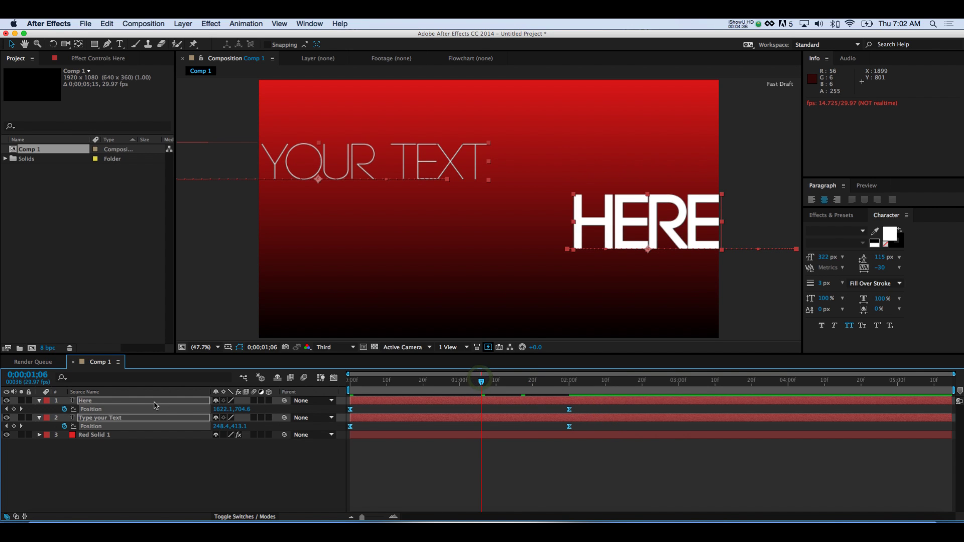
pyautogui.click(125, 462)
pyautogui.click(98, 420)
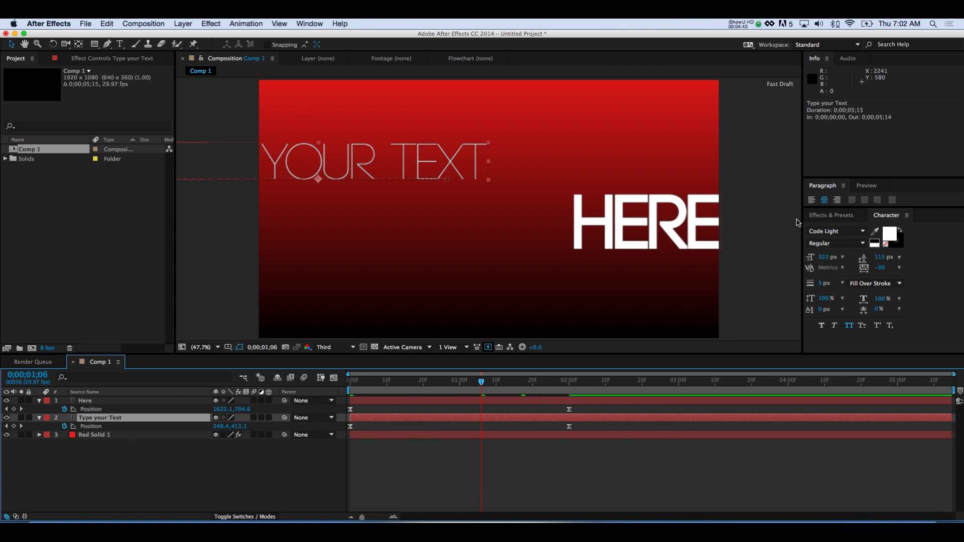
pyautogui.click(826, 215)
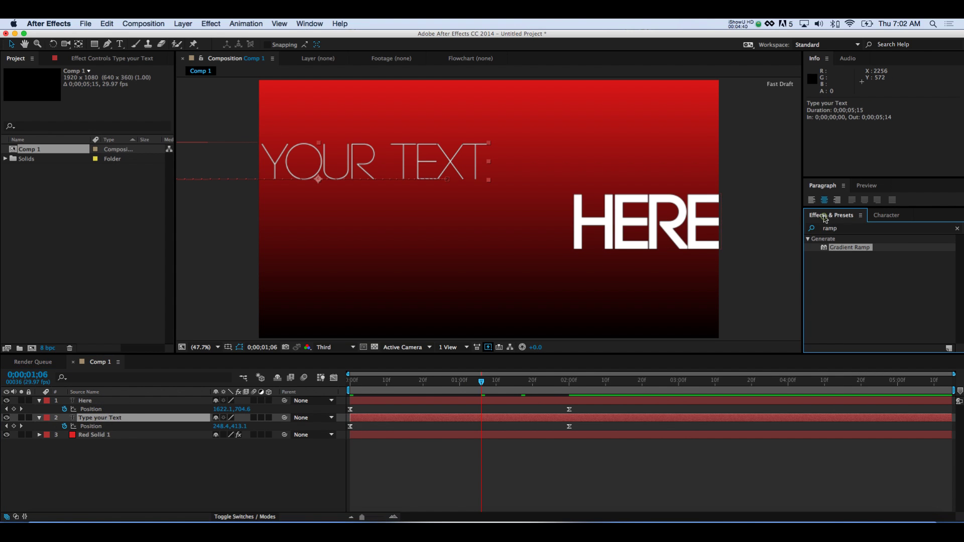
pyautogui.click(957, 230)
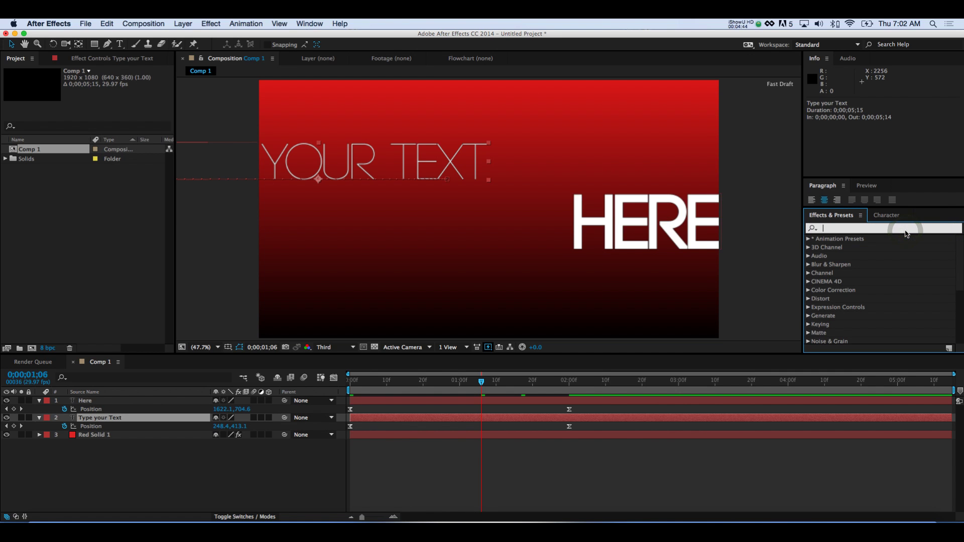
pyautogui.write('motion')
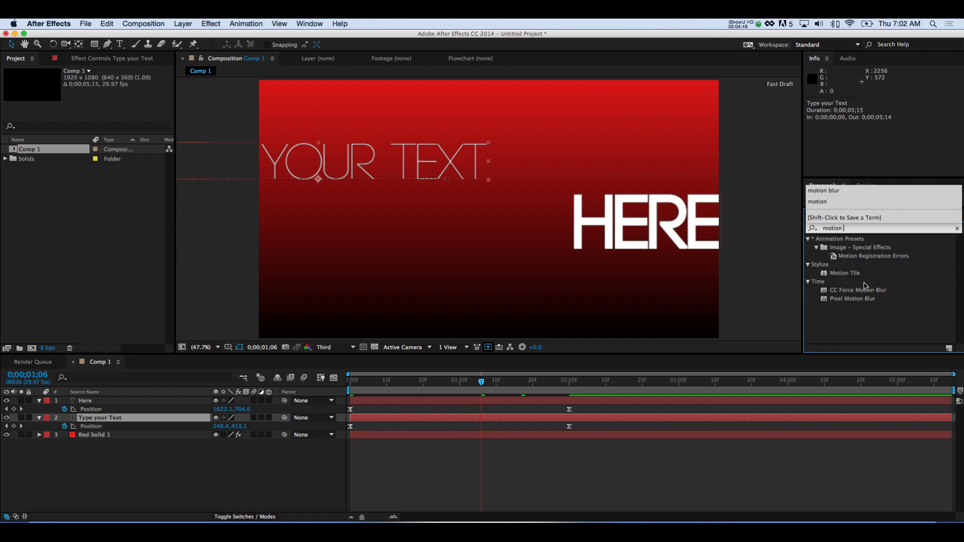
pyautogui.moveTo(865, 290); pyautogui.dragTo(647, 224)
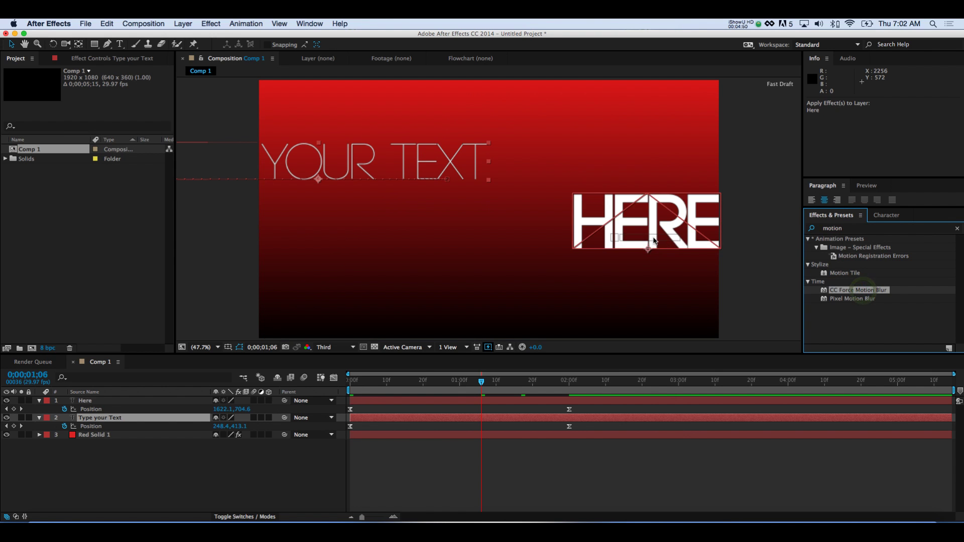
pyautogui.click(840, 299)
pyautogui.moveTo(867, 305); pyautogui.dragTo(422, 176)
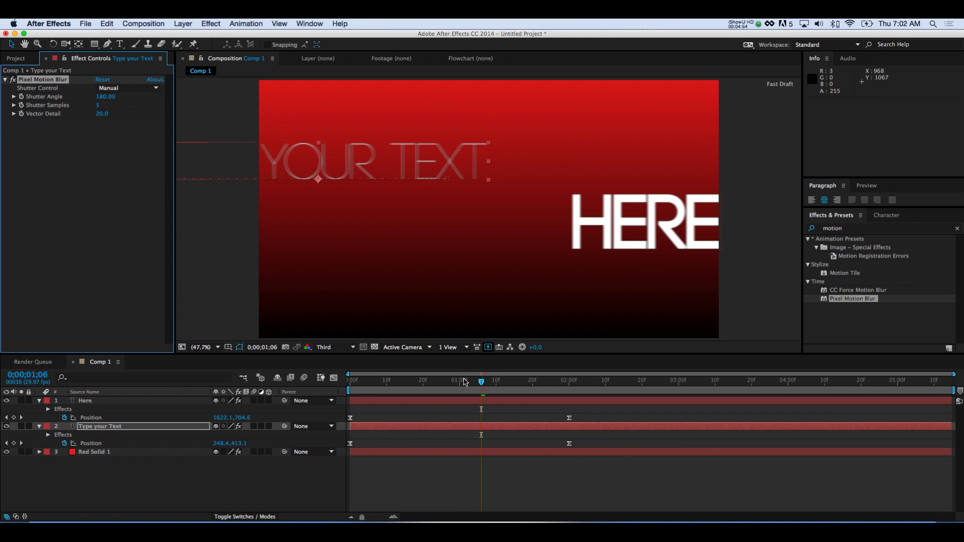
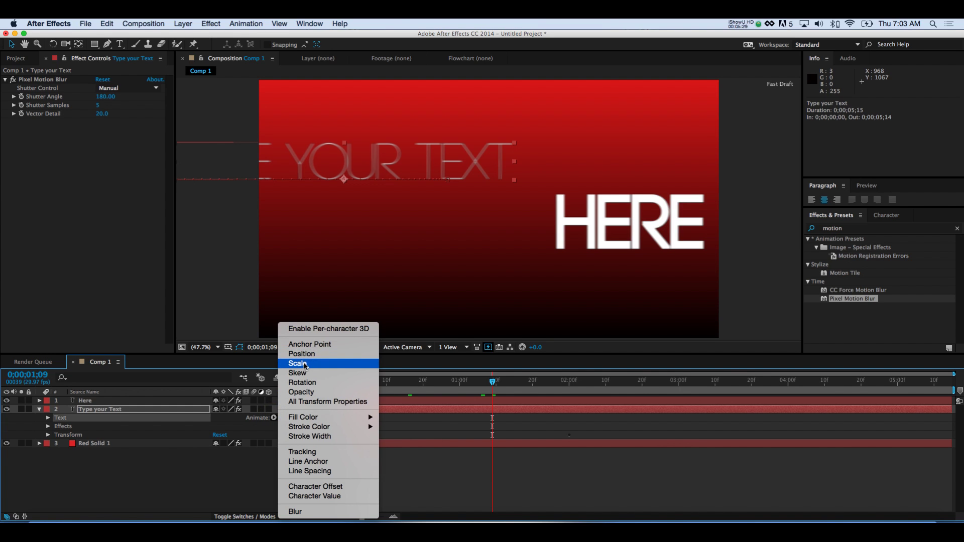
# Add a Scale text animator to the "Type your Text" layer and expand its Range Selector 1
pyautogui.click(304, 365)
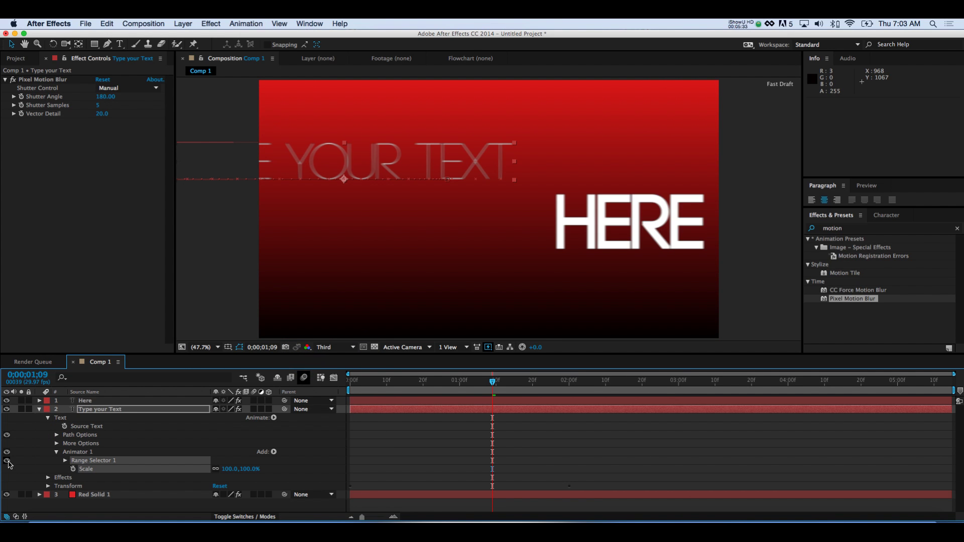
pyautogui.click(65, 460)
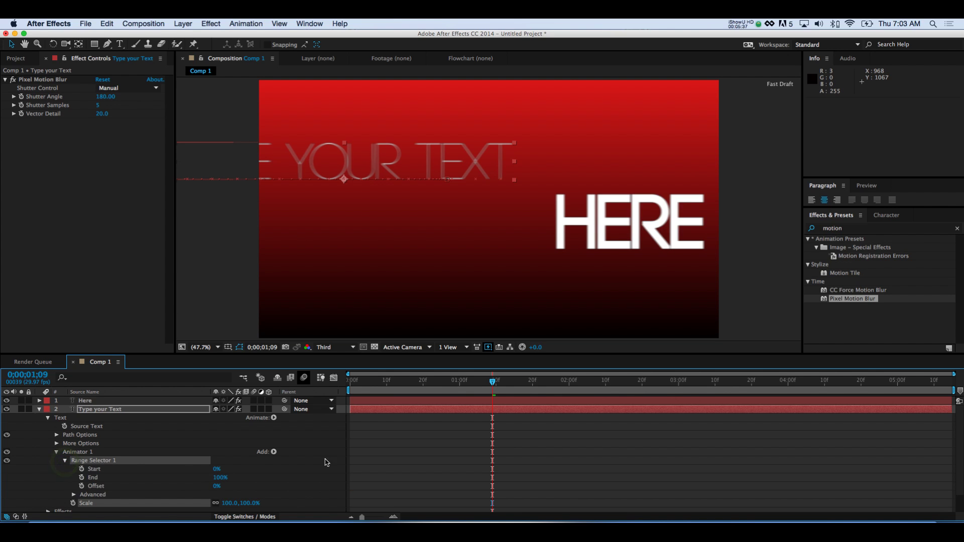
pyautogui.scroll(-1, 501, 384)
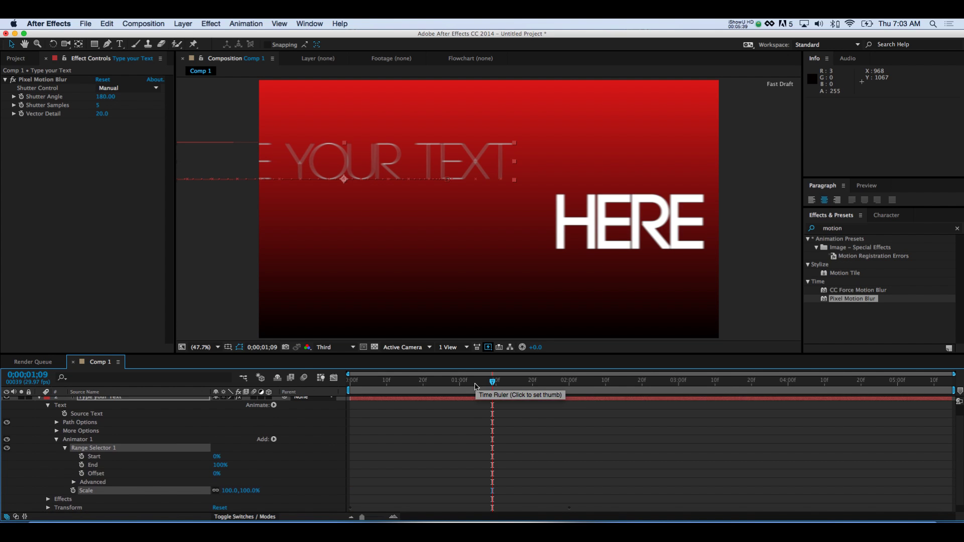
# Keyframe the Start of Range Selector 1 on "Type your Text" at 100% at 0;00;02;00 and 0% at 0;00;00;00
pyautogui.moveTo(493, 384); pyautogui.dragTo(569, 385)
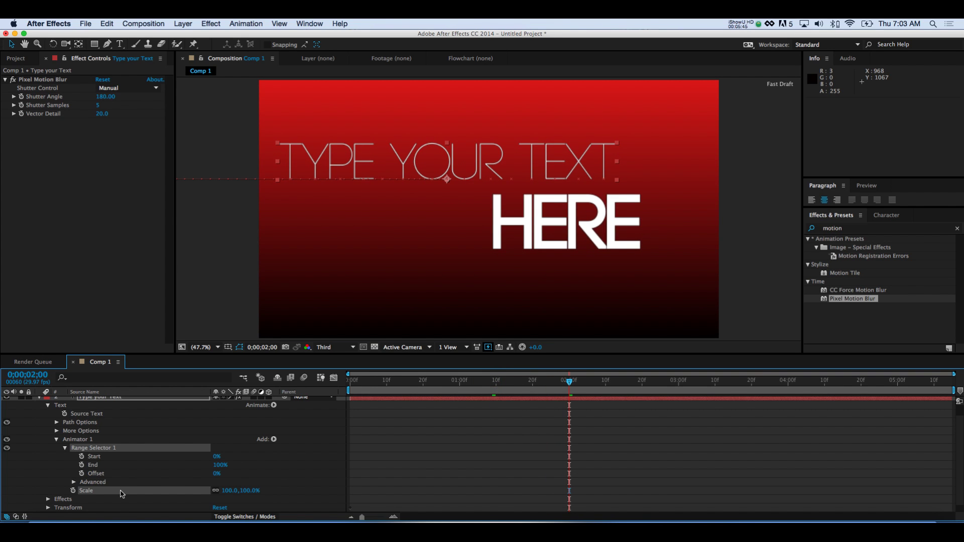
pyautogui.click(81, 457)
pyautogui.moveTo(215, 457); pyautogui.dragTo(295, 459)
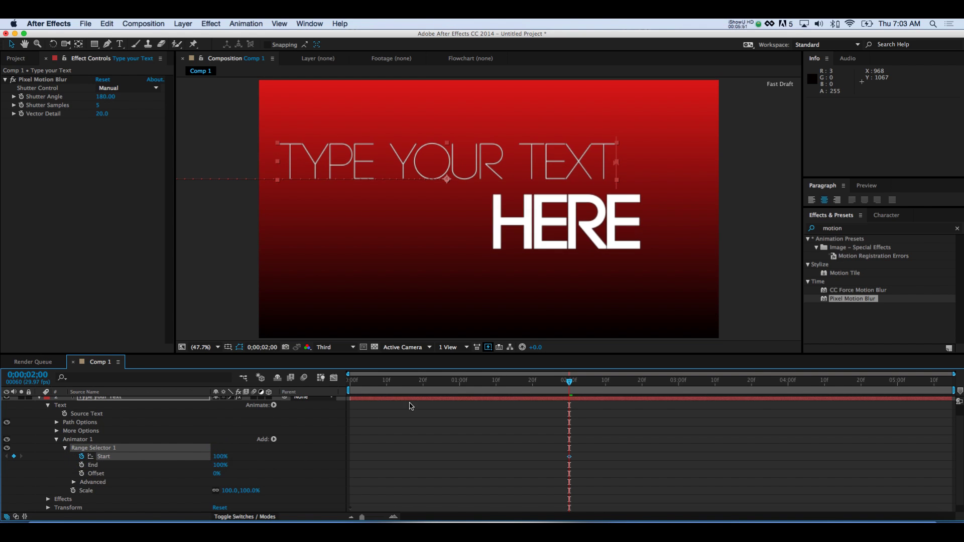
pyautogui.moveTo(406, 385); pyautogui.dragTo(326, 390)
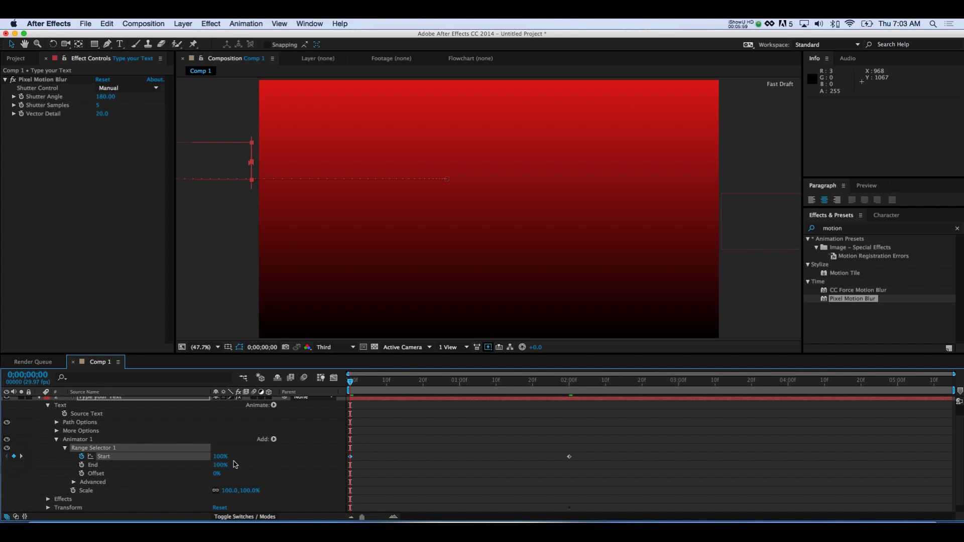
pyautogui.moveTo(223, 461); pyautogui.dragTo(153, 459)
# Set the "Type your Text" animator's Scale to 0% and scrub to 0;00;01;27 to check the letter-by-letter growth
pyautogui.click(229, 491)
pyautogui.write('0')
pyautogui.press('Return')
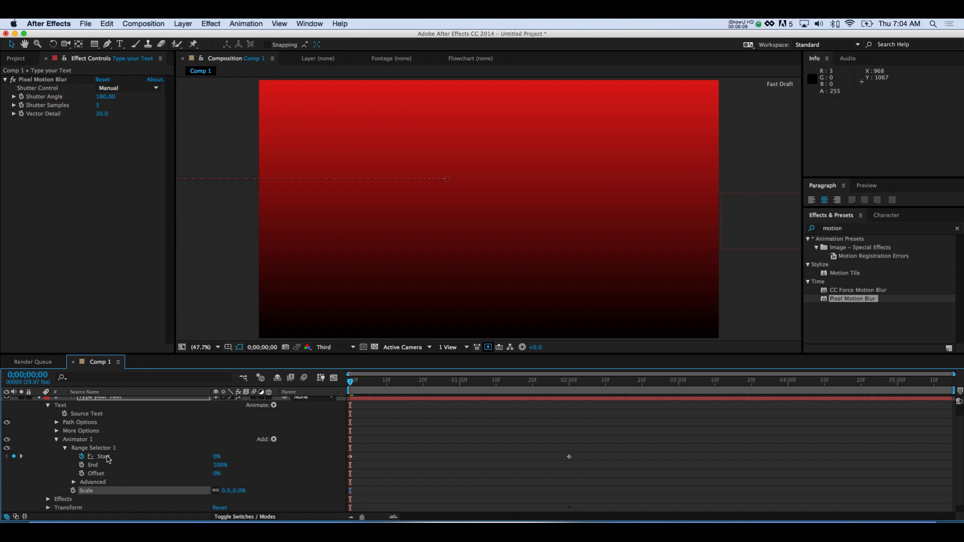
pyautogui.moveTo(350, 384); pyautogui.dragTo(560, 396)
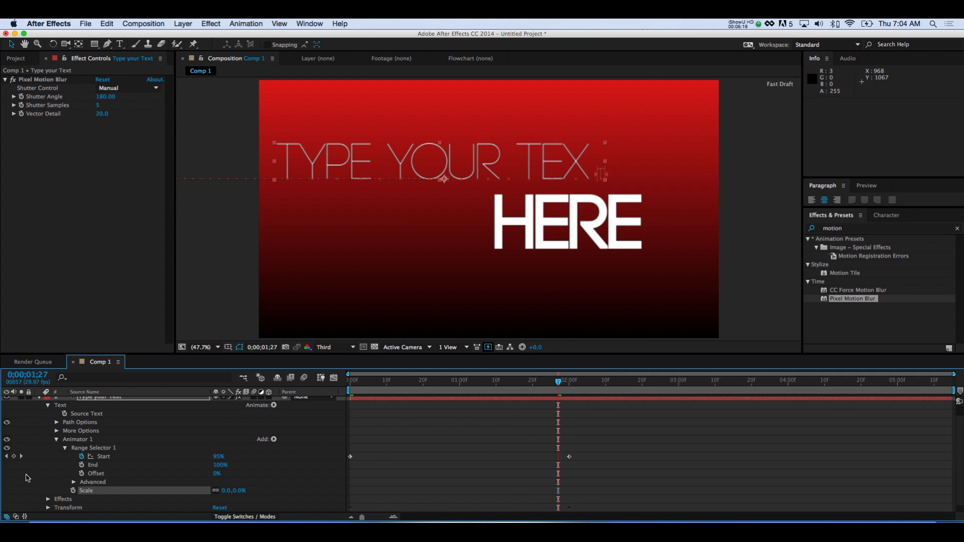
# Collapse the text properties of "Type your Text", then add a Scale text animator to the "Here" layer and expand its Range Selector 1
pyautogui.scroll(2, 28, 477)
pyautogui.click(49, 418)
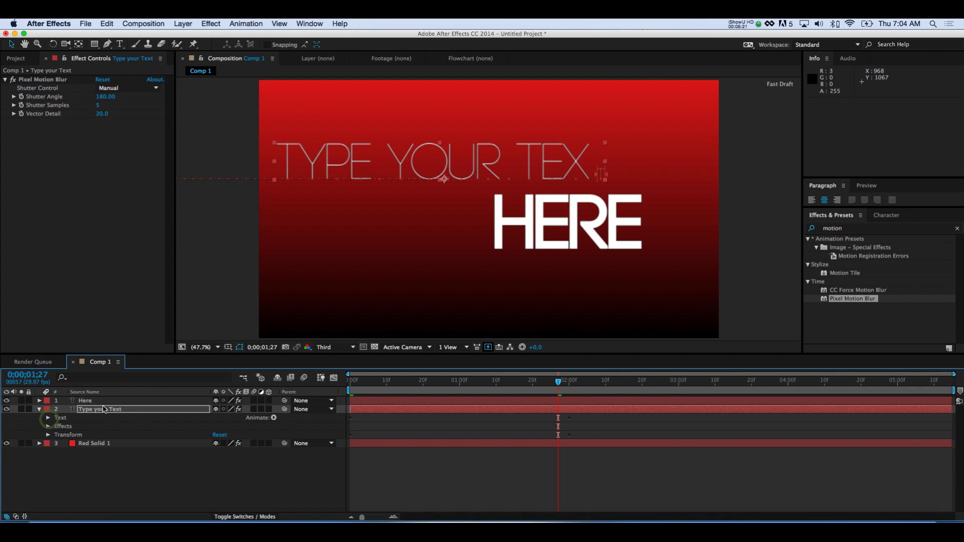
pyautogui.click(103, 400)
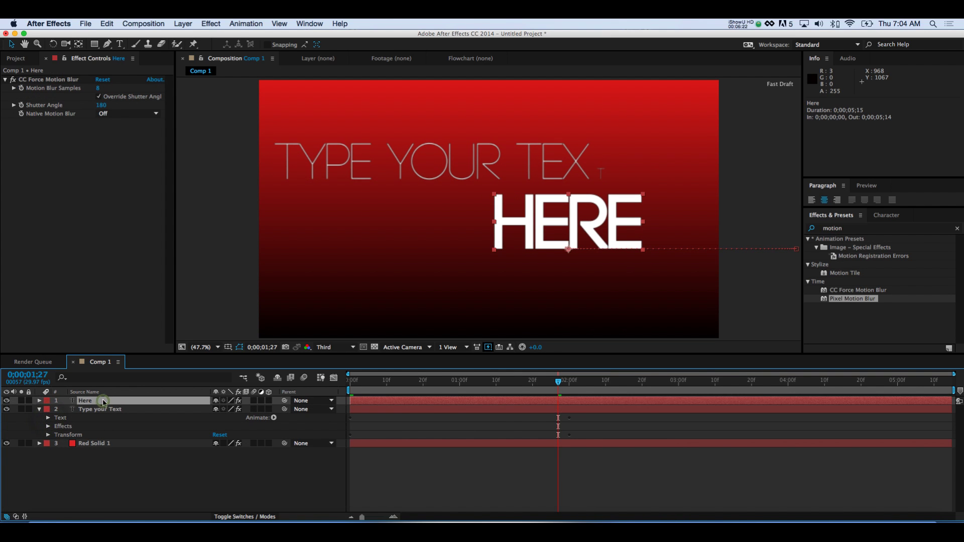
pyautogui.click(39, 402)
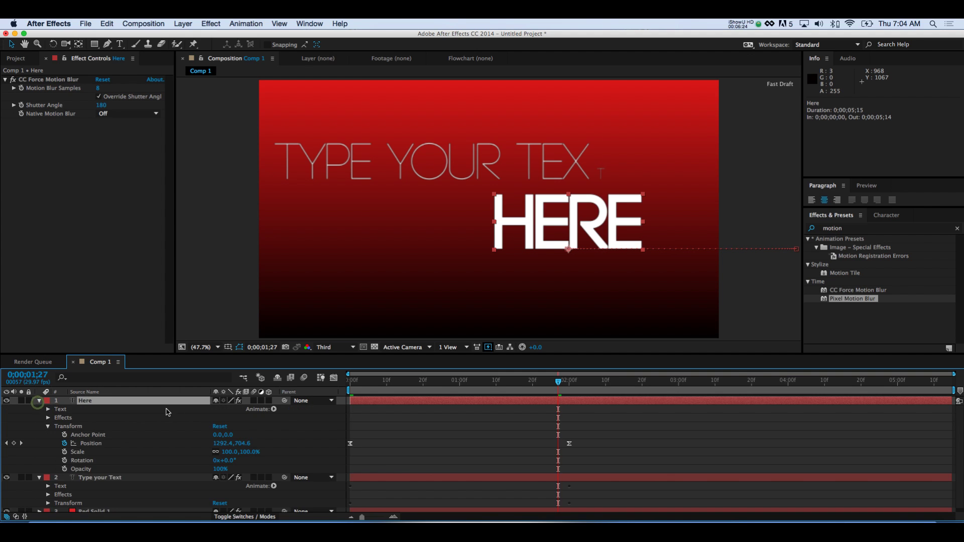
pyautogui.click(273, 410)
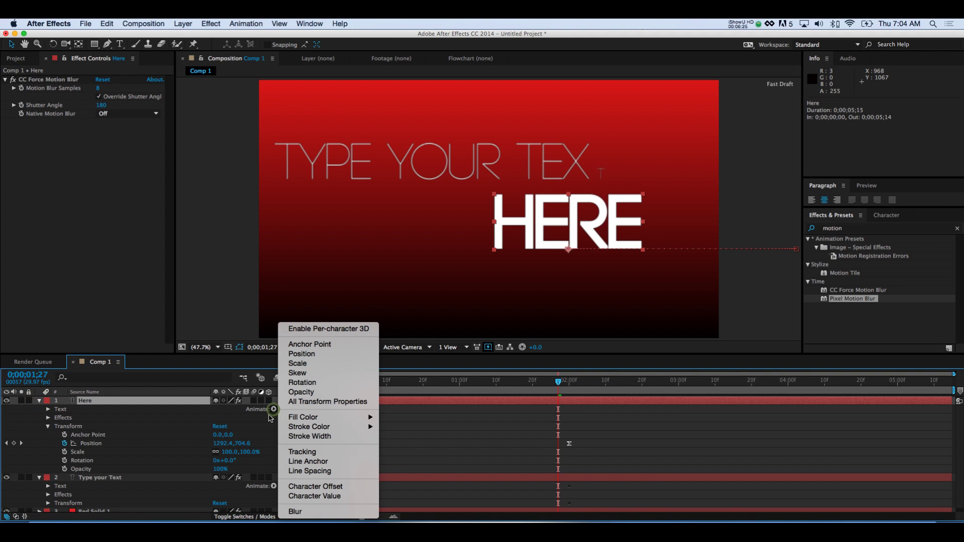
pyautogui.click(311, 365)
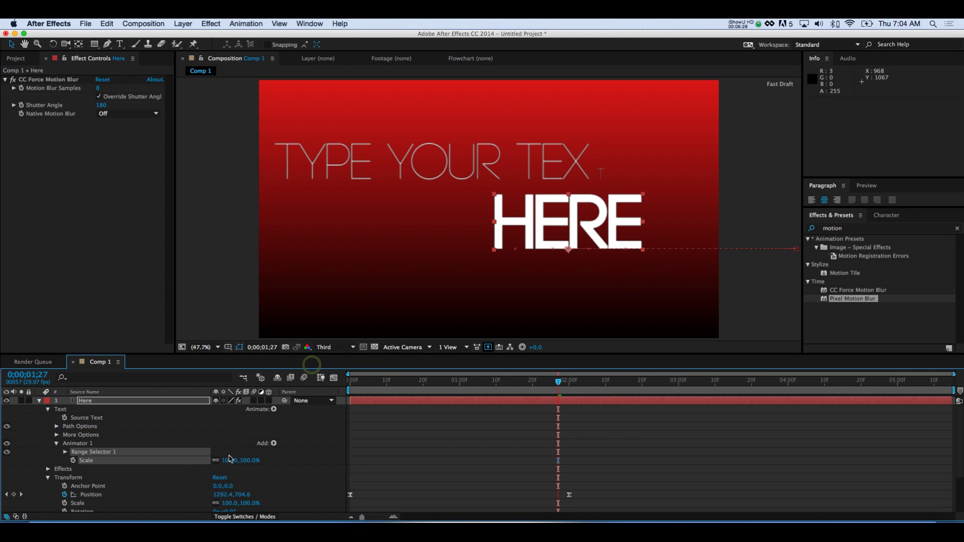
pyautogui.click(66, 452)
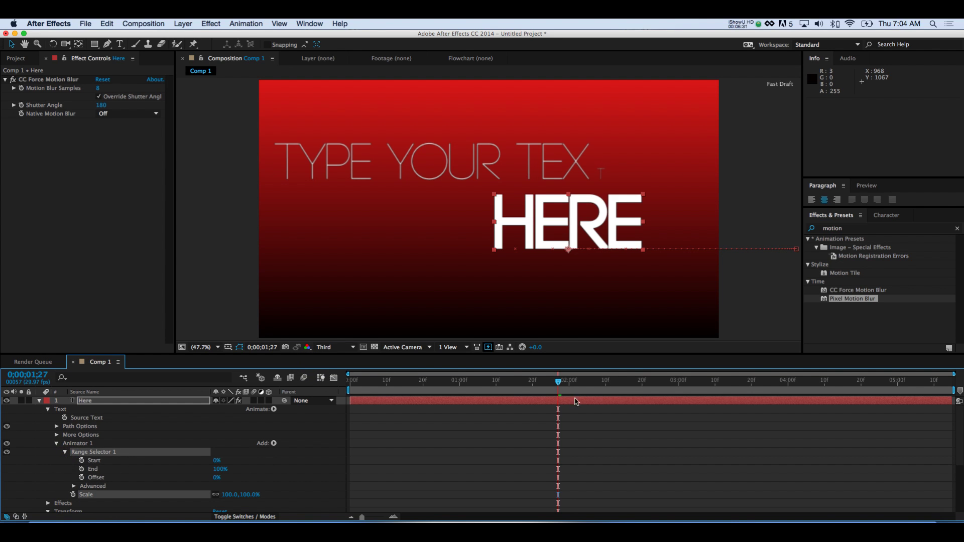
# Keyframe the Start of Range Selector 1 on "Here" at 100% at 0;00;02;00 and 0% at 0;00;00;00
pyautogui.moveTo(559, 384); pyautogui.dragTo(569, 384)
pyautogui.scroll(-5, 552, 405)
pyautogui.scroll(5, 552, 405)
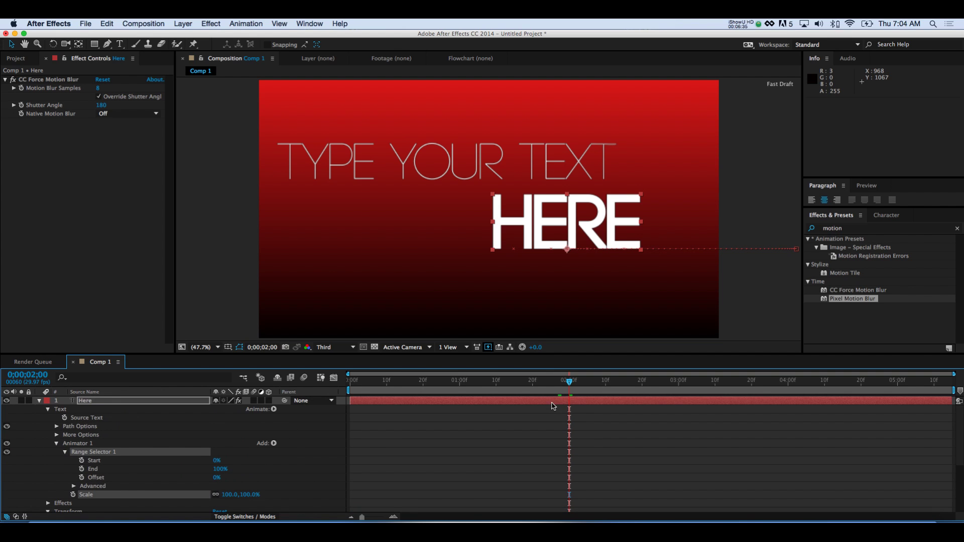
pyautogui.click(82, 461)
pyautogui.moveTo(216, 460); pyautogui.dragTo(311, 462)
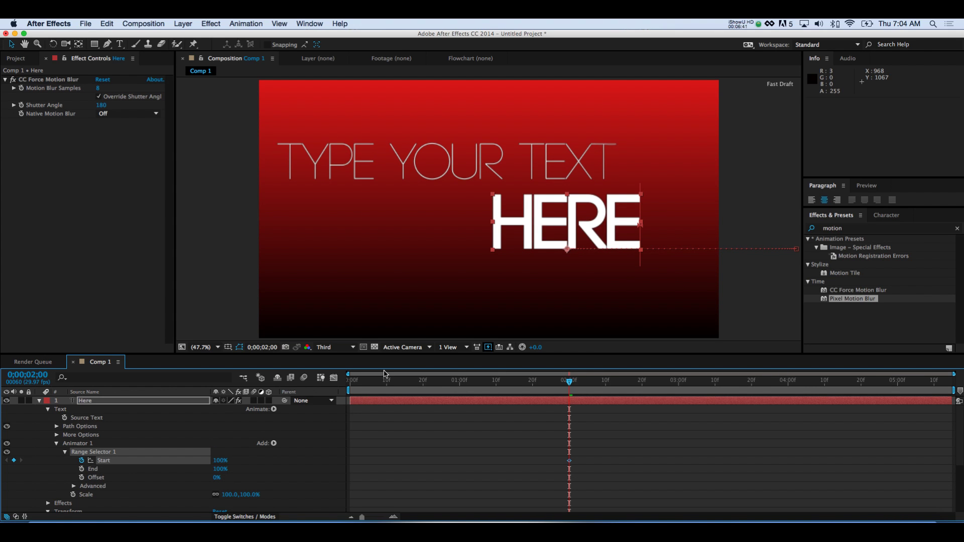
pyautogui.moveTo(381, 385); pyautogui.dragTo(315, 388)
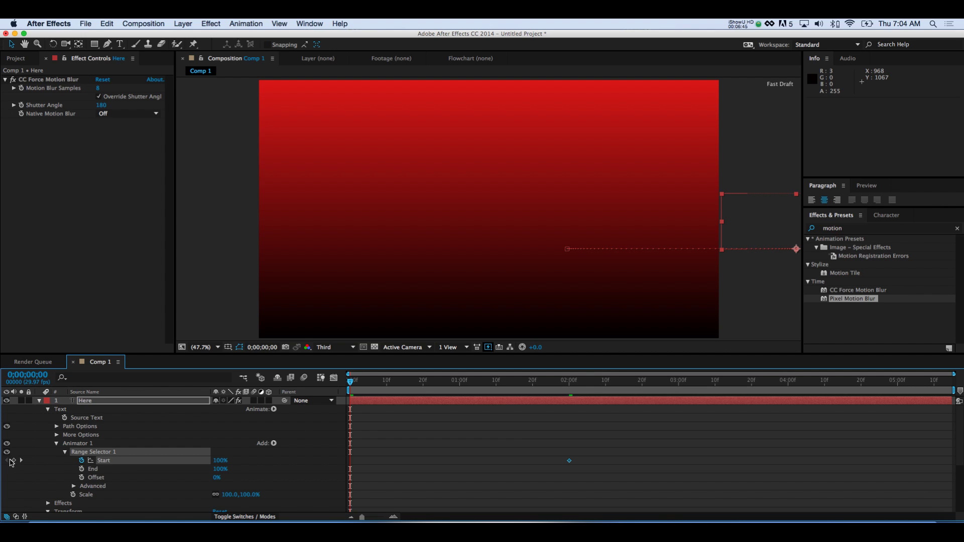
pyautogui.click(217, 460)
pyautogui.write('0')
pyautogui.press('Return')
# Keyframe the "Here" animator's Scale at 0% at 0;00;00;00
pyautogui.click(73, 494)
pyautogui.moveTo(228, 495); pyautogui.dragTo(164, 496)
pyautogui.click(227, 495)
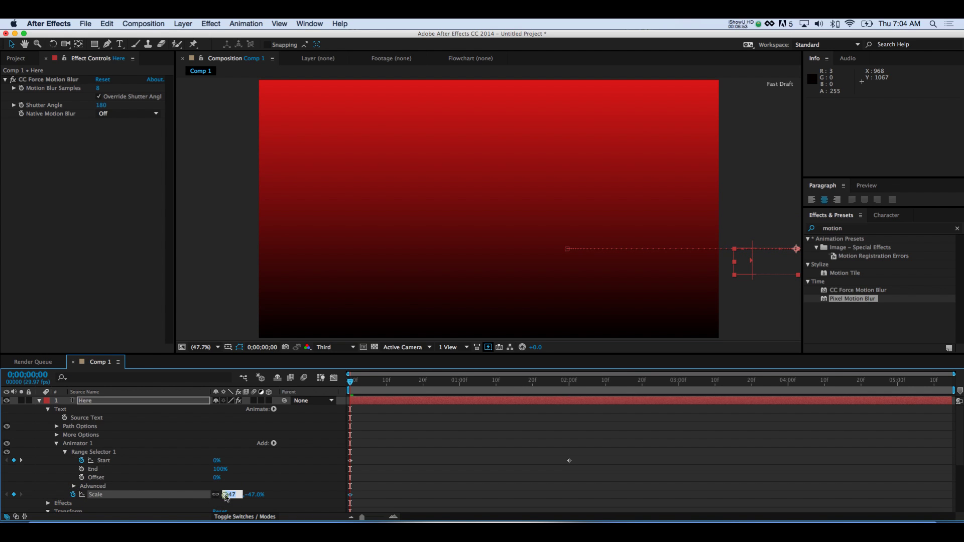
pyautogui.write('0')
pyautogui.press('Return')
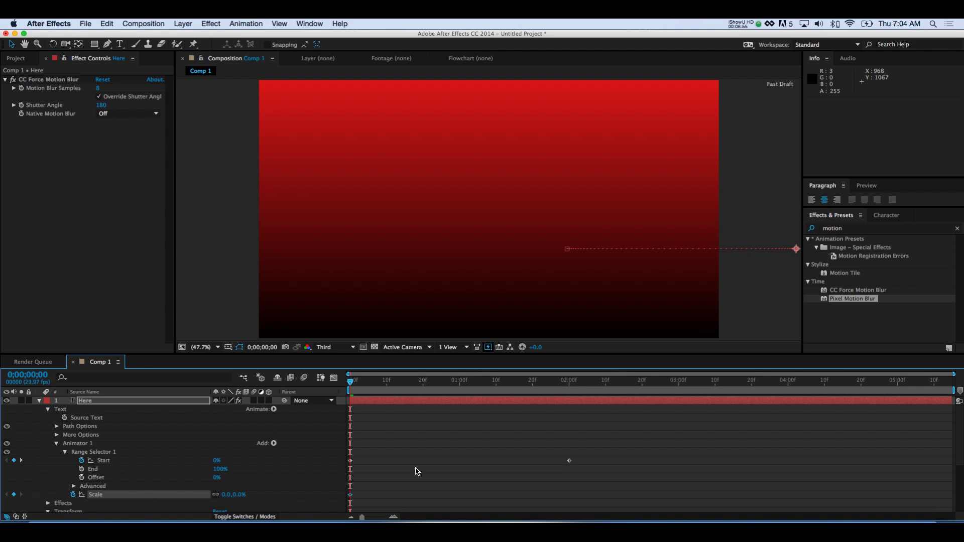
# Scrub to 0;00;02;04 to check the "Here" animation, and collapse the properties of both text layers
pyautogui.moveTo(354, 384); pyautogui.dragTo(585, 395)
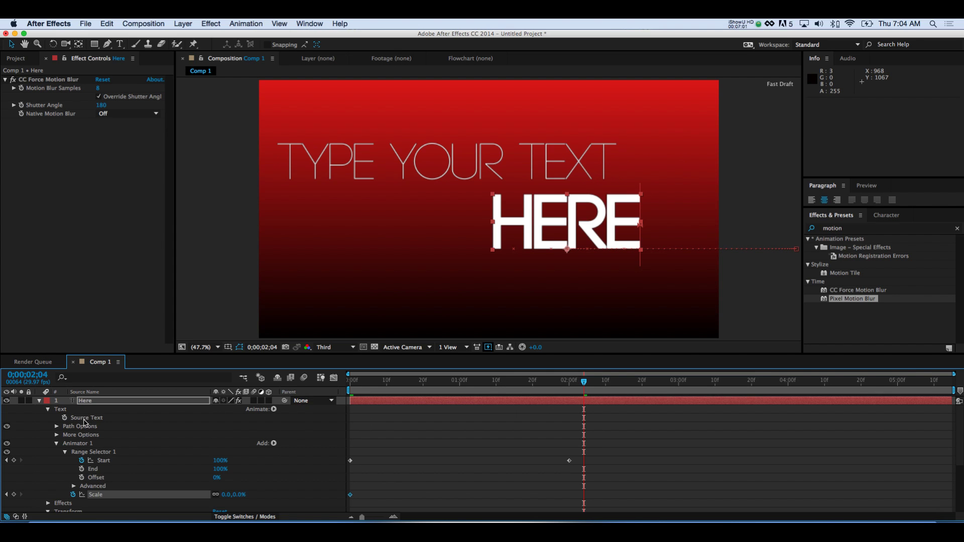
pyautogui.click(40, 400)
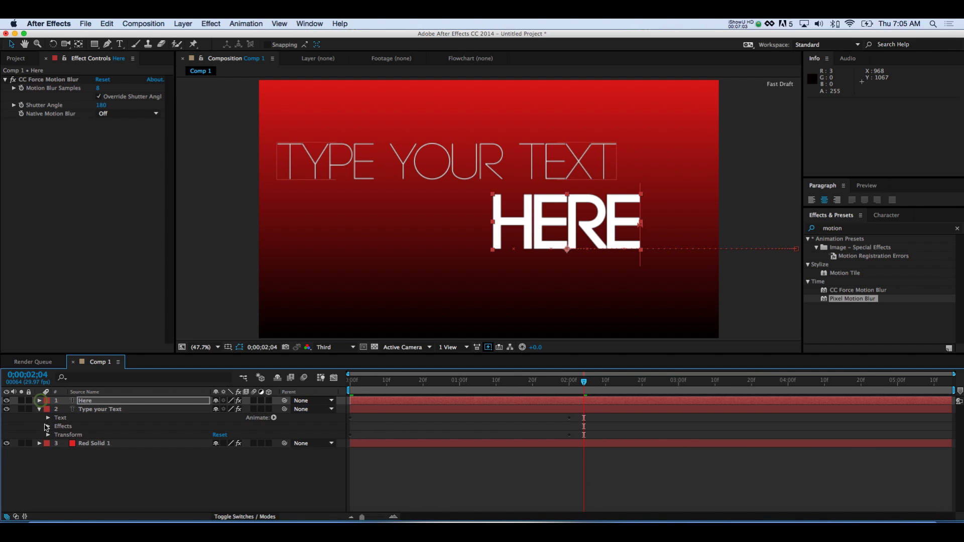
pyautogui.click(39, 409)
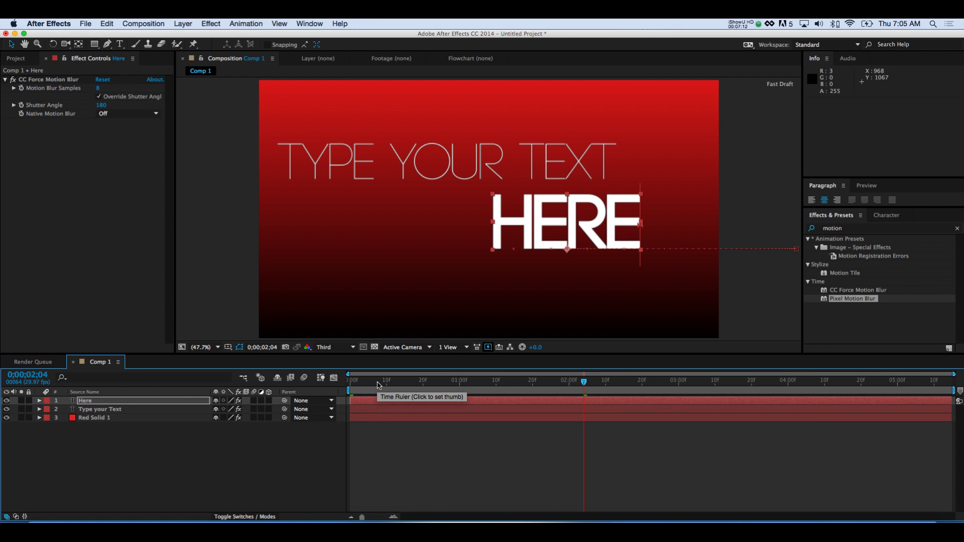
# Apply the Glow effect to the "Type your Text" layer
pyautogui.click(110, 402)
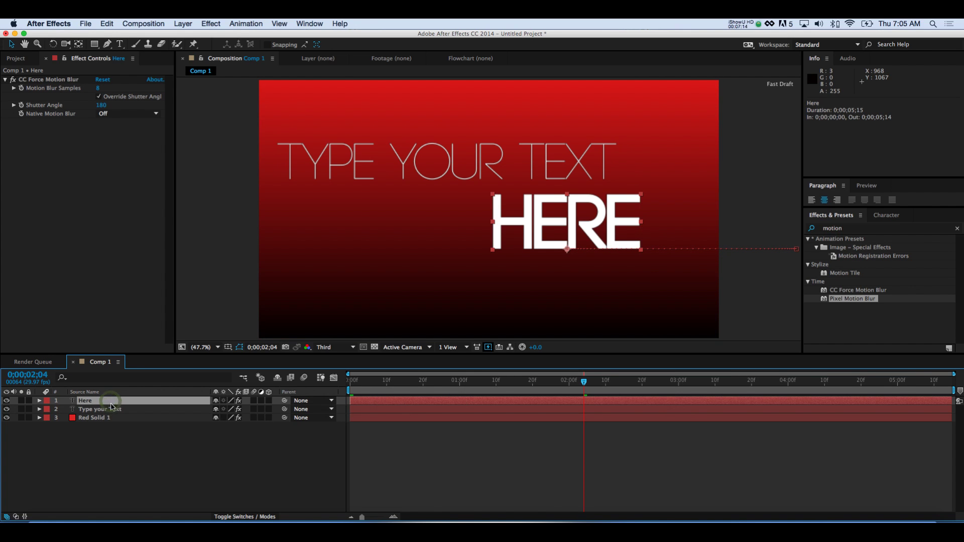
pyautogui.click(107, 410)
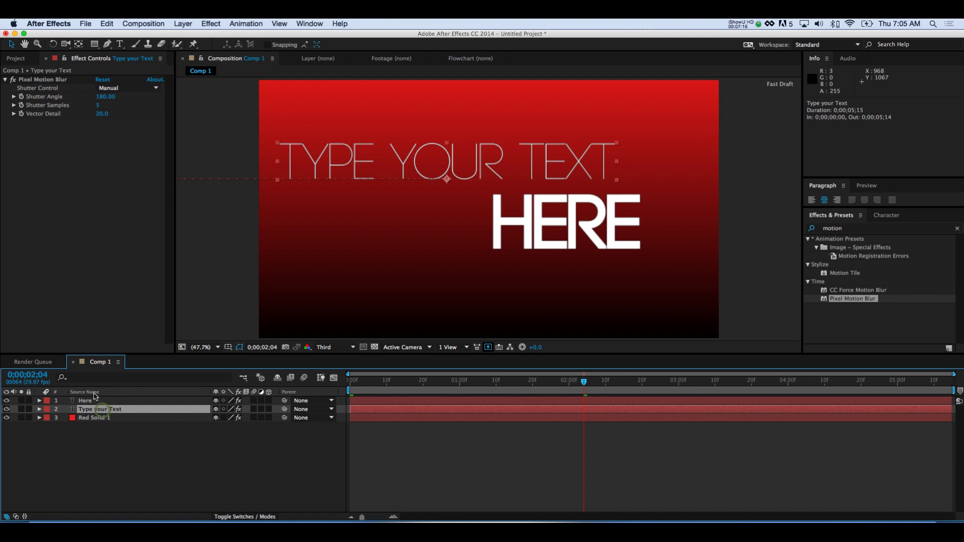
pyautogui.click(210, 24)
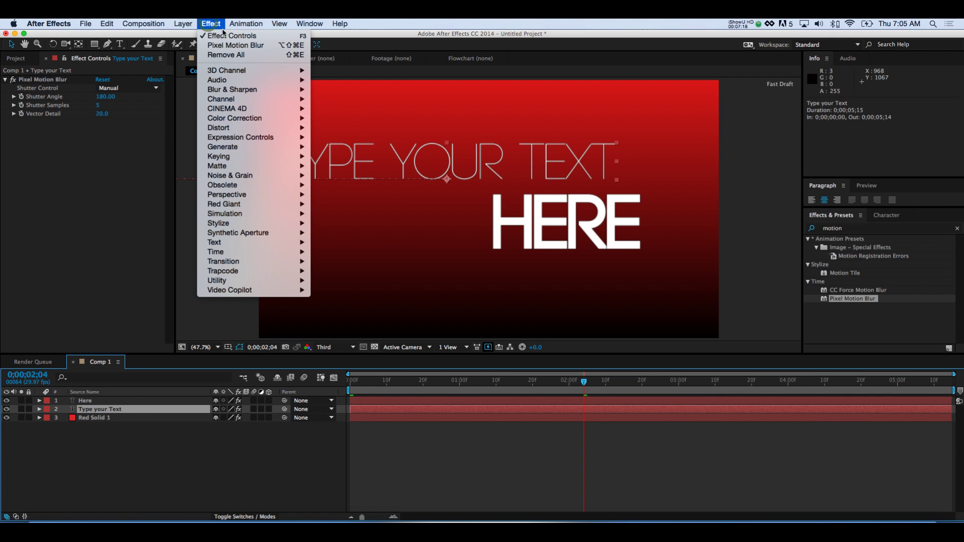
pyautogui.moveTo(249, 227)
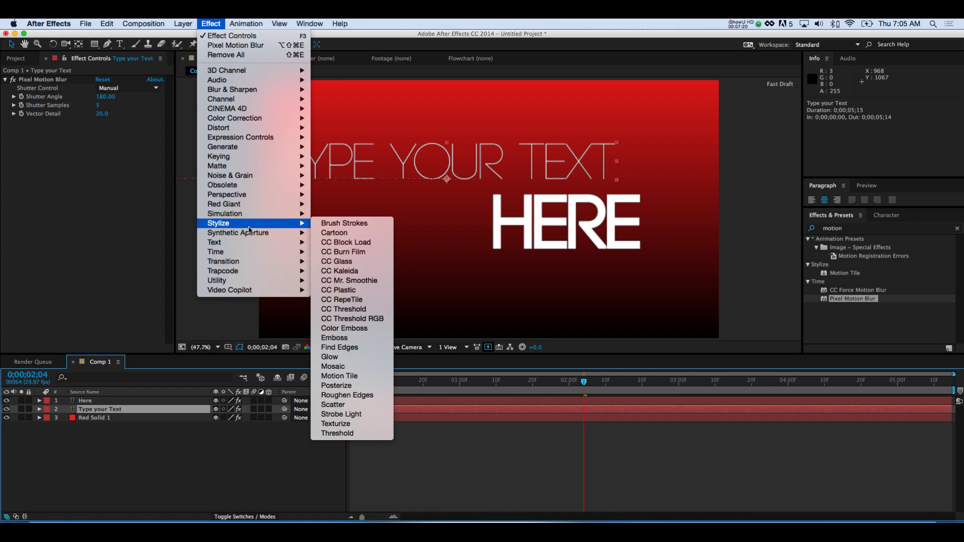
pyautogui.click(359, 357)
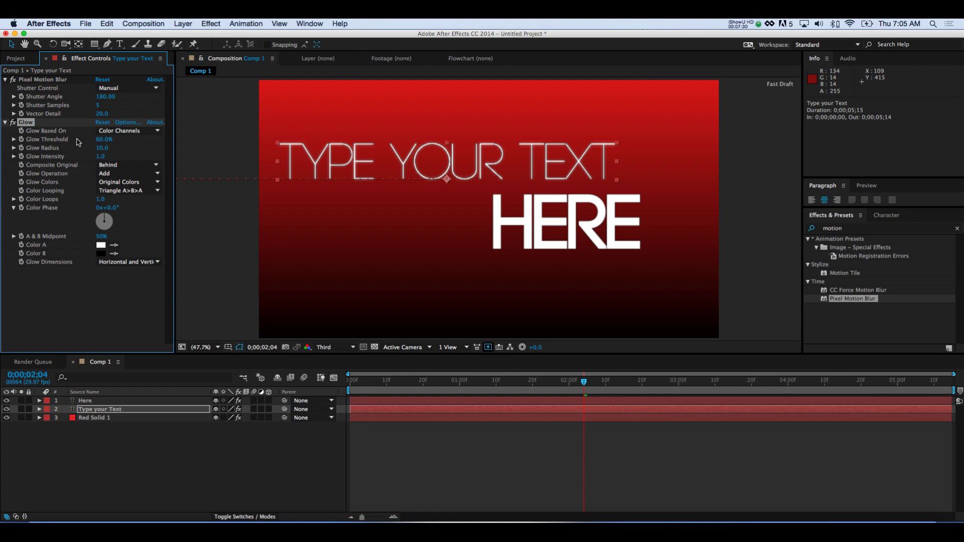
# Set the Glow on "Type your Text" to a threshold of 64.7%, radius of 82 and intensity of 1.4
pyautogui.moveTo(100, 139); pyautogui.dragTo(70, 141)
pyautogui.press('super+z')
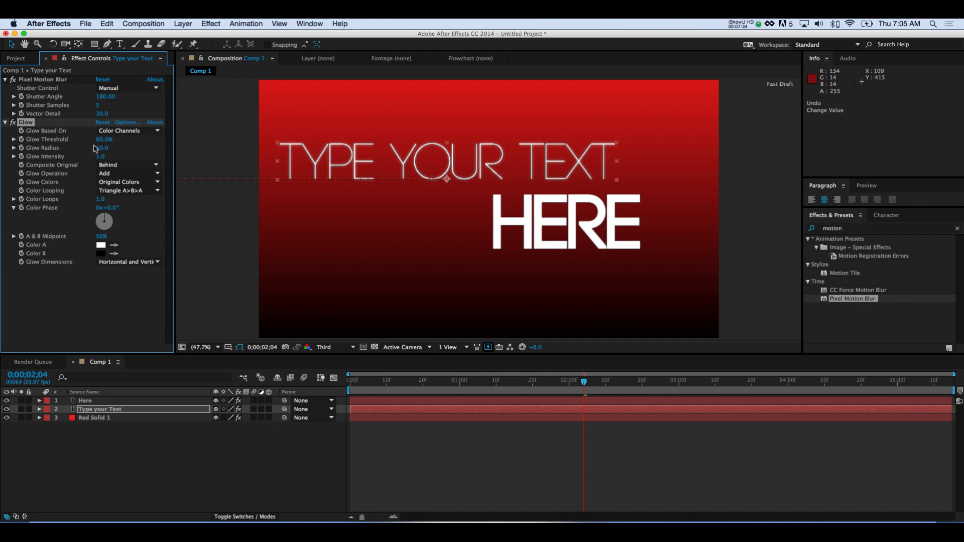
pyautogui.moveTo(103, 144); pyautogui.dragTo(106, 148)
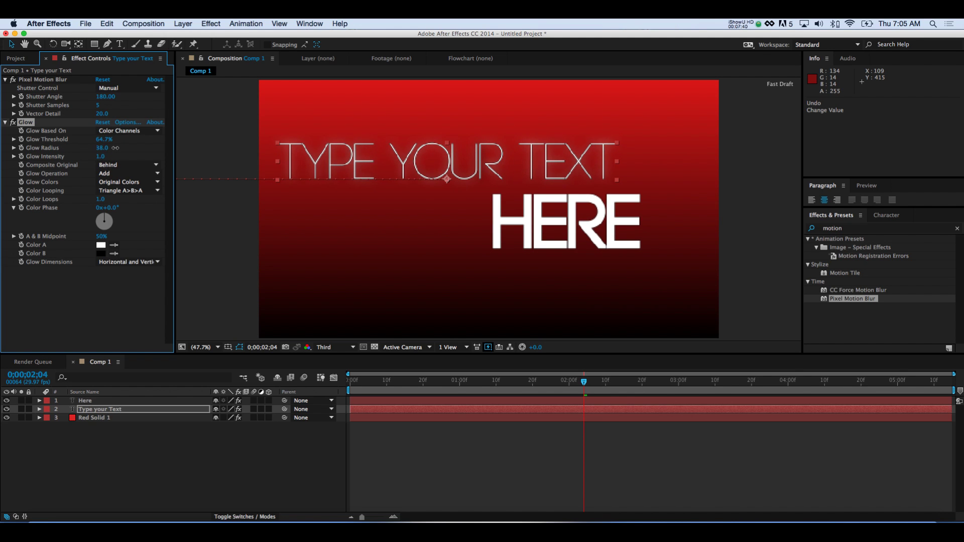
pyautogui.moveTo(132, 148); pyautogui.dragTo(100, 148)
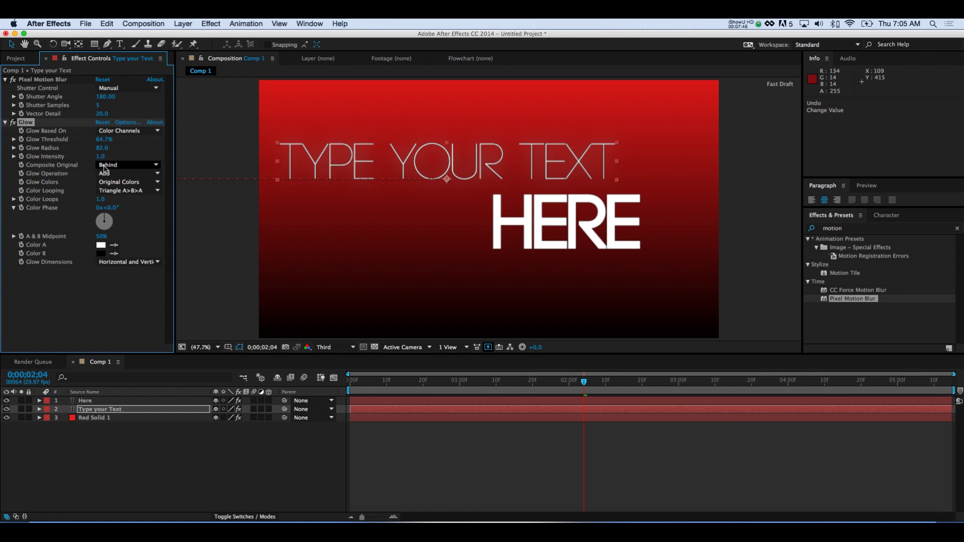
pyautogui.moveTo(100, 156); pyautogui.dragTo(105, 156)
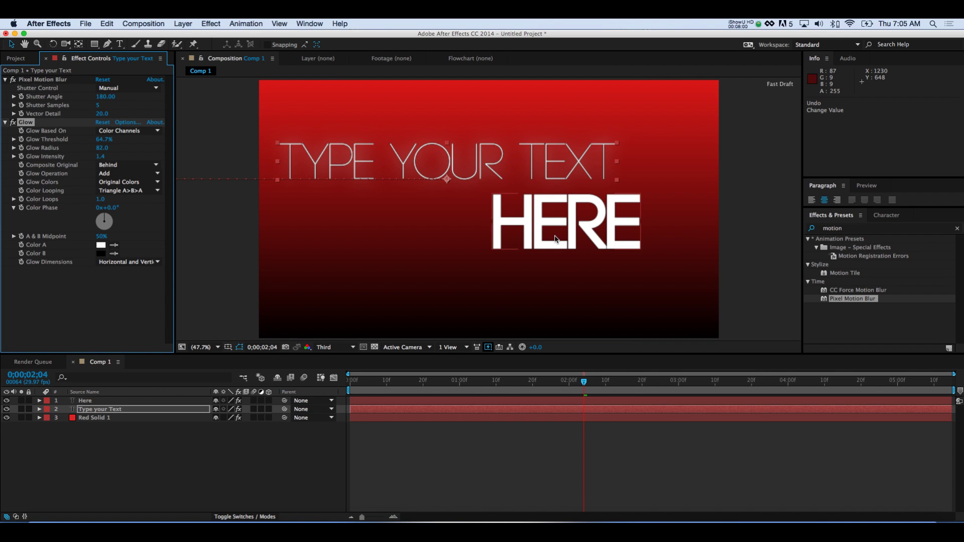
# Switch the "Type your Text" Glow Colors to A & B Colors and set Color A to orange-red
pyautogui.click(123, 182)
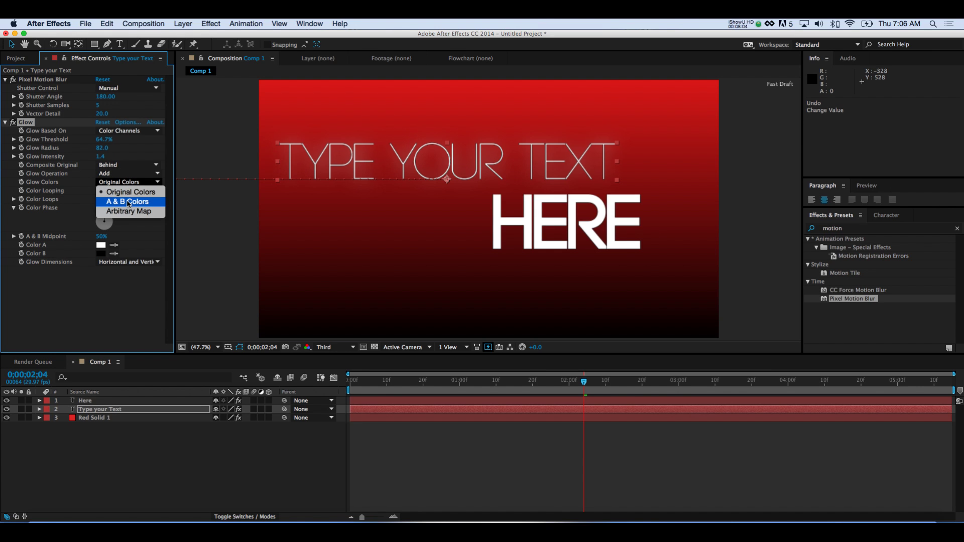
pyautogui.click(129, 203)
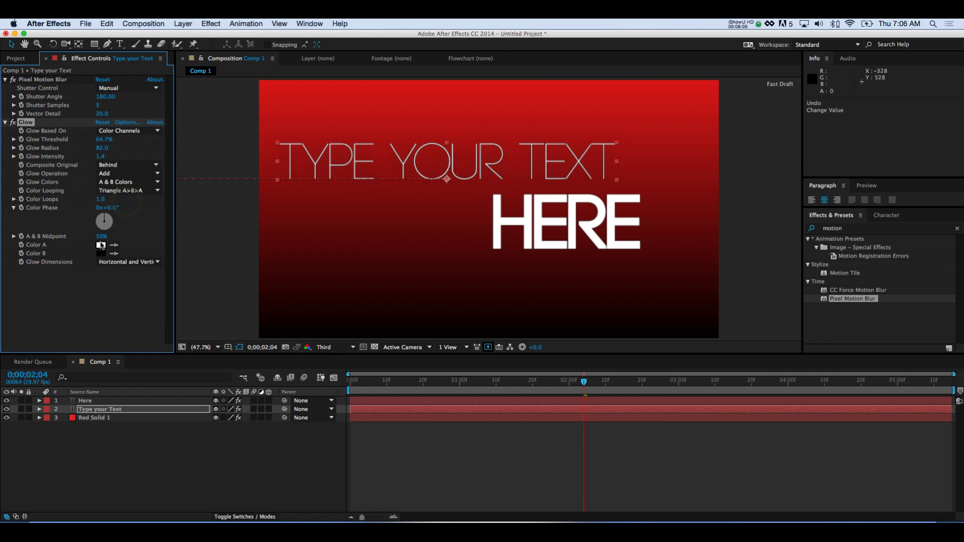
pyautogui.click(101, 245)
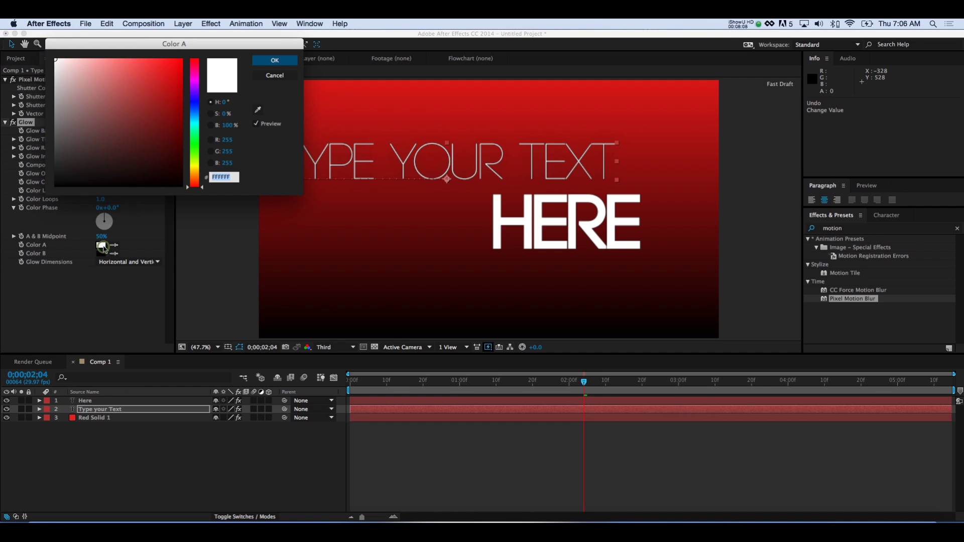
pyautogui.moveTo(205, 141); pyautogui.dragTo(195, 180)
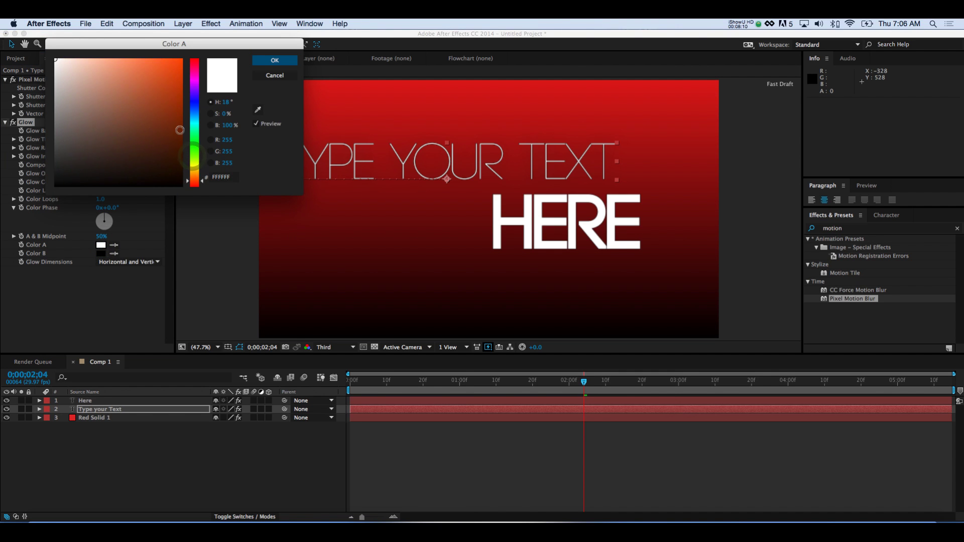
pyautogui.click(164, 75)
pyautogui.moveTo(163, 74); pyautogui.dragTo(157, 79)
pyautogui.click(275, 60)
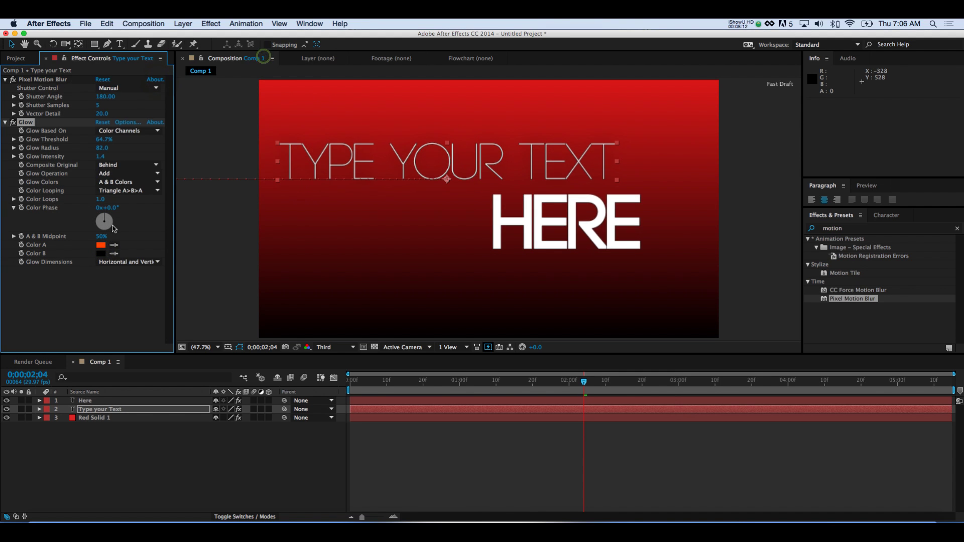
# Set Color B of the "Type your Text" Glow to yellow
pyautogui.click(99, 254)
pyautogui.click(194, 167)
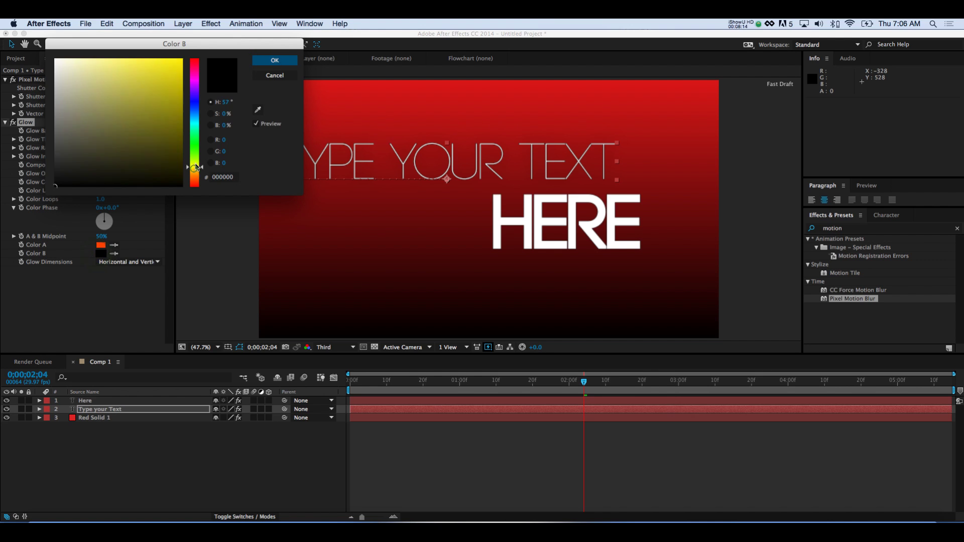
pyautogui.moveTo(195, 168)
pyautogui.mouseDown()
pyautogui.moveTo(194, 152)
pyautogui.moveTo(194, 166)
pyautogui.mouseUp()
pyautogui.moveTo(134, 100); pyautogui.dragTo(170, 62)
pyautogui.click(273, 60)
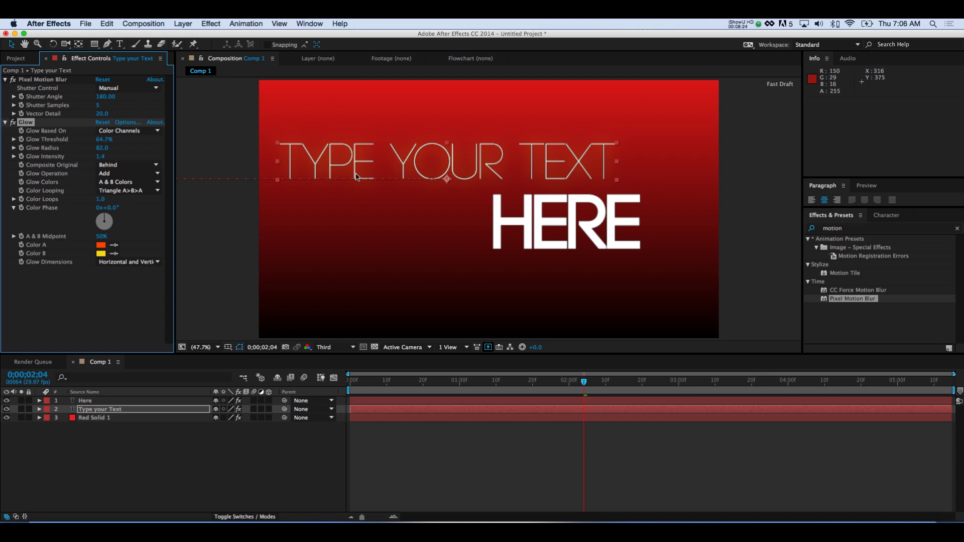
# Apply the Glow effect to the "Here" layer with a threshold of 43.5% and a radius of 5
pyautogui.click(92, 401)
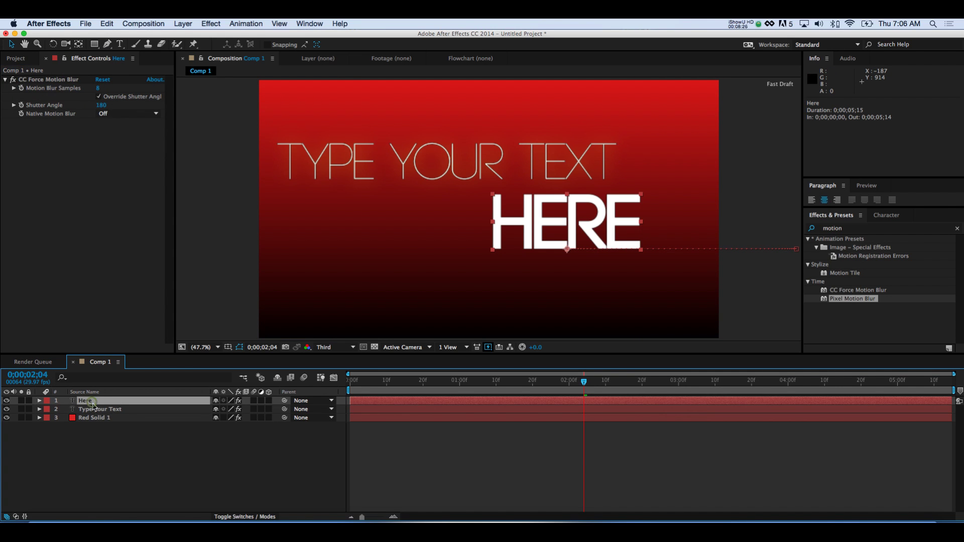
pyautogui.click(210, 24)
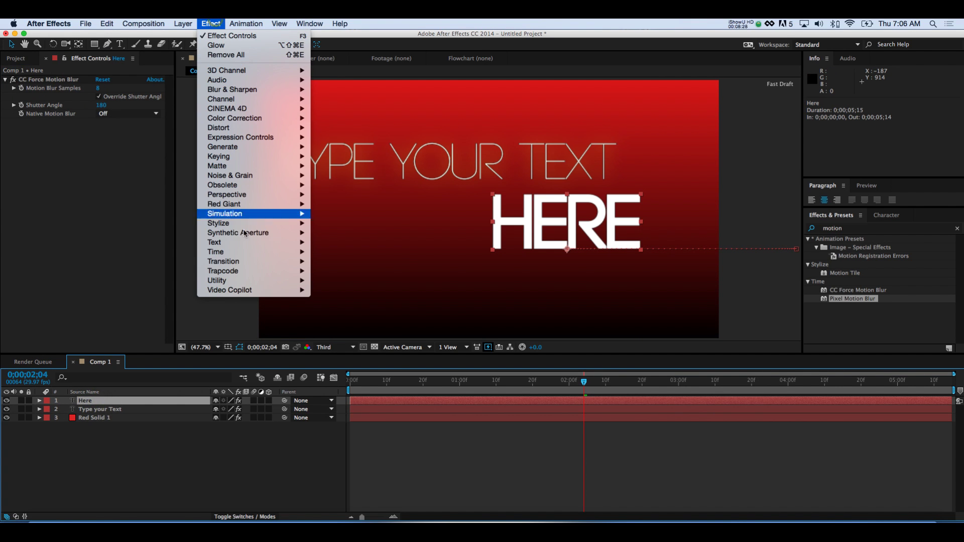
pyautogui.moveTo(222, 226)
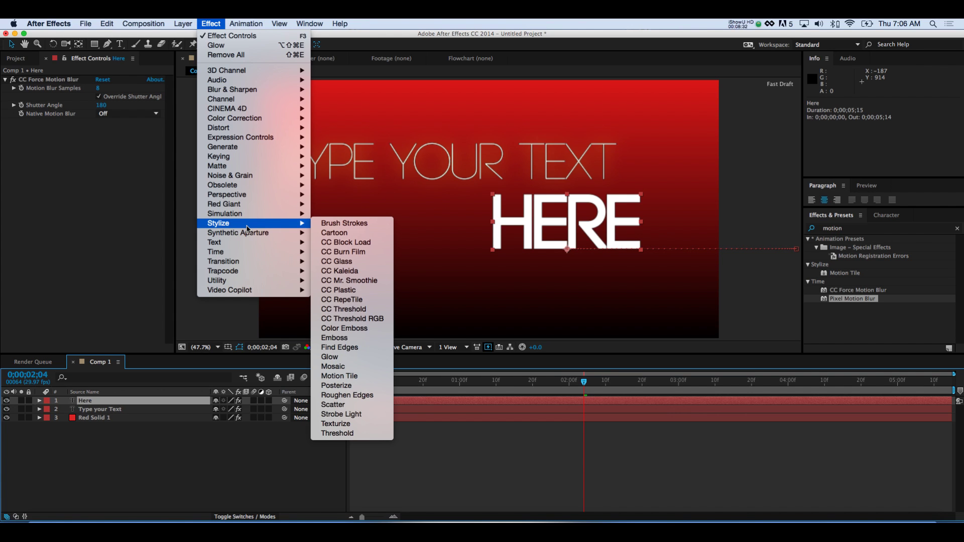
pyautogui.click(345, 357)
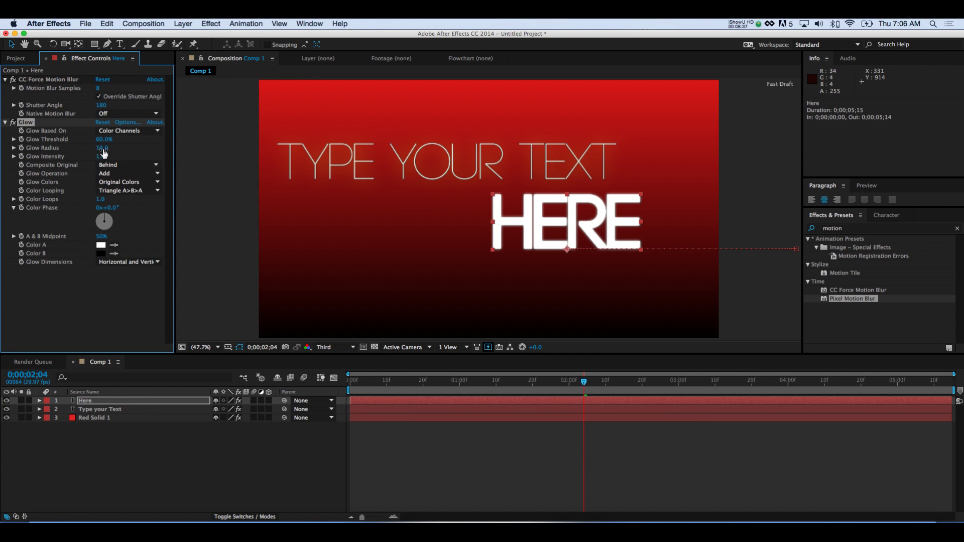
pyautogui.moveTo(107, 143)
pyautogui.mouseDown()
pyautogui.moveTo(86, 139)
pyautogui.moveTo(95, 147)
pyautogui.mouseUp()
# Scrub from 0;00;01;03 to 0;00;01;28 to check both glowing text layers in motion
pyautogui.click(471, 380)
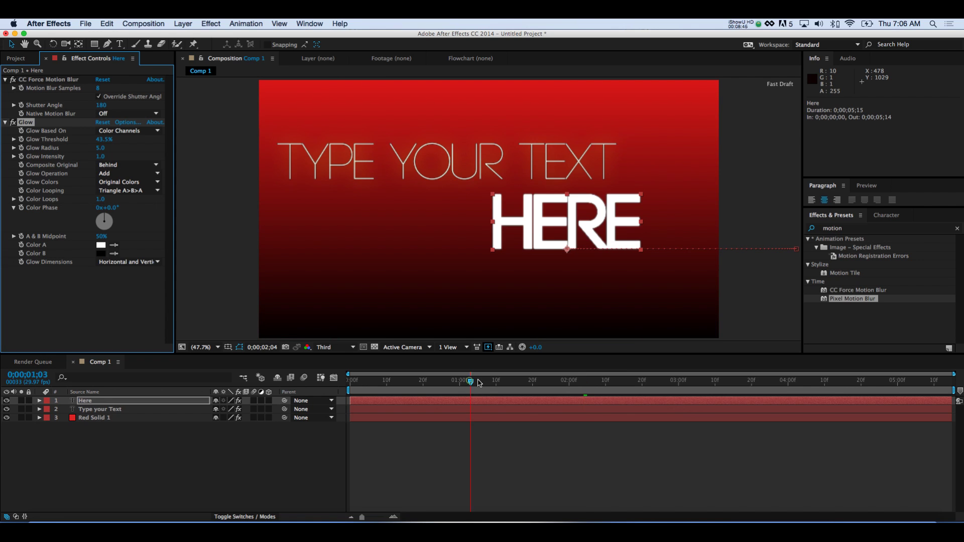
pyautogui.click(471, 382)
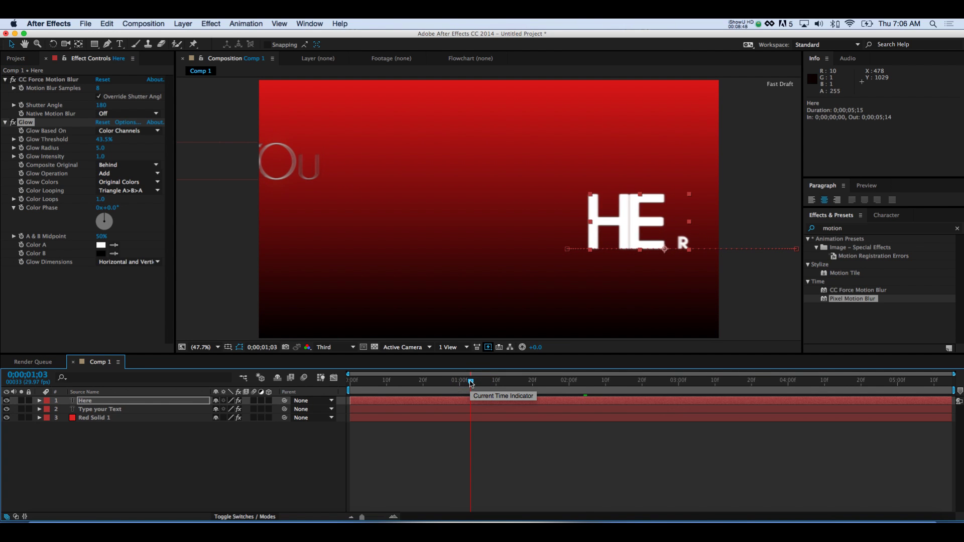
pyautogui.moveTo(470, 383); pyautogui.dragTo(562, 385)
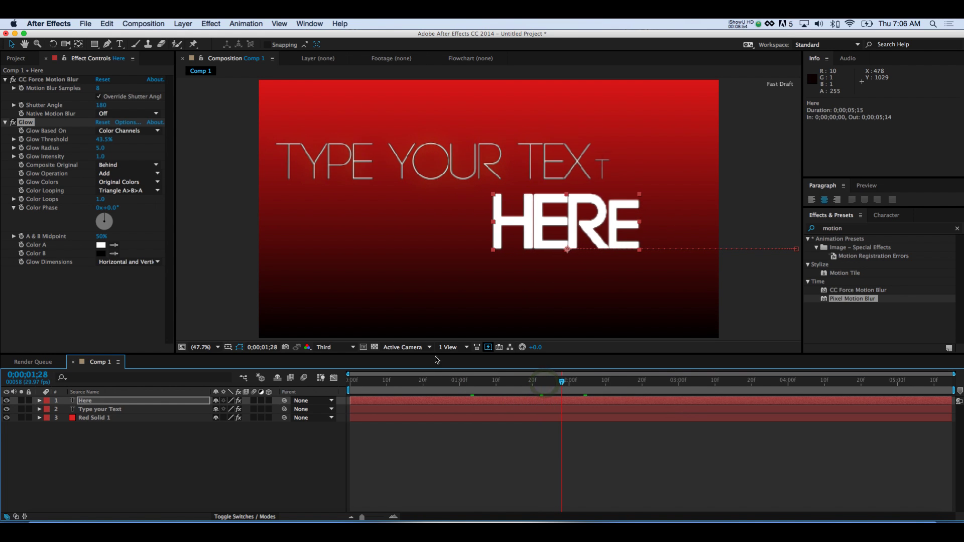
# Set the "Here" layer's Glow Radius to 14 and its Glow Colors to A & B Colors
pyautogui.click(101, 149)
pyautogui.write('100')
pyautogui.press('Return')
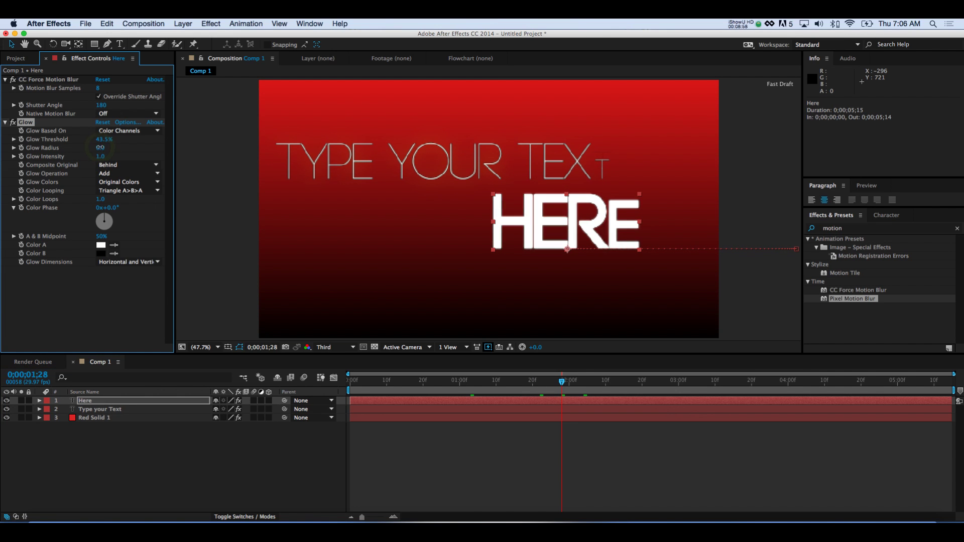
pyautogui.moveTo(101, 148); pyautogui.dragTo(81, 148)
pyautogui.click(105, 139)
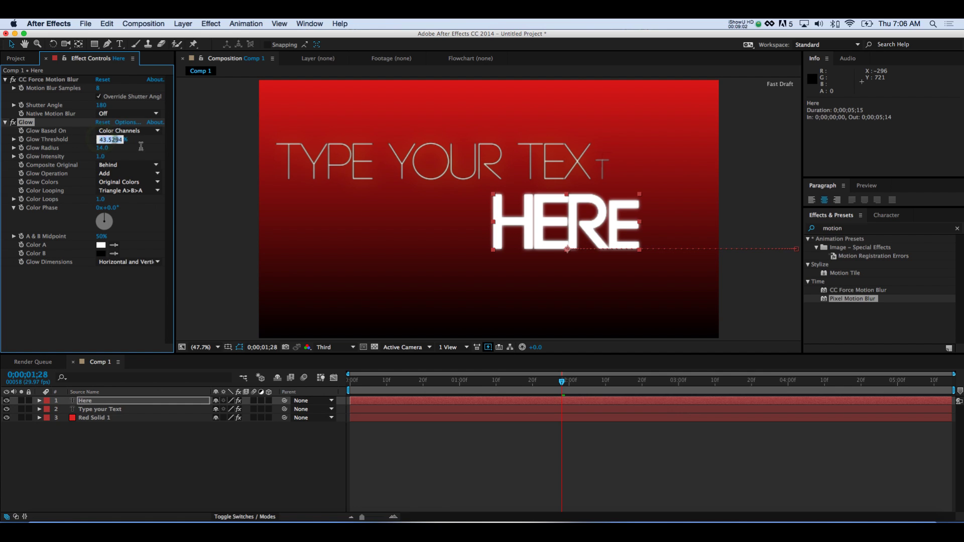
pyautogui.press('Return')
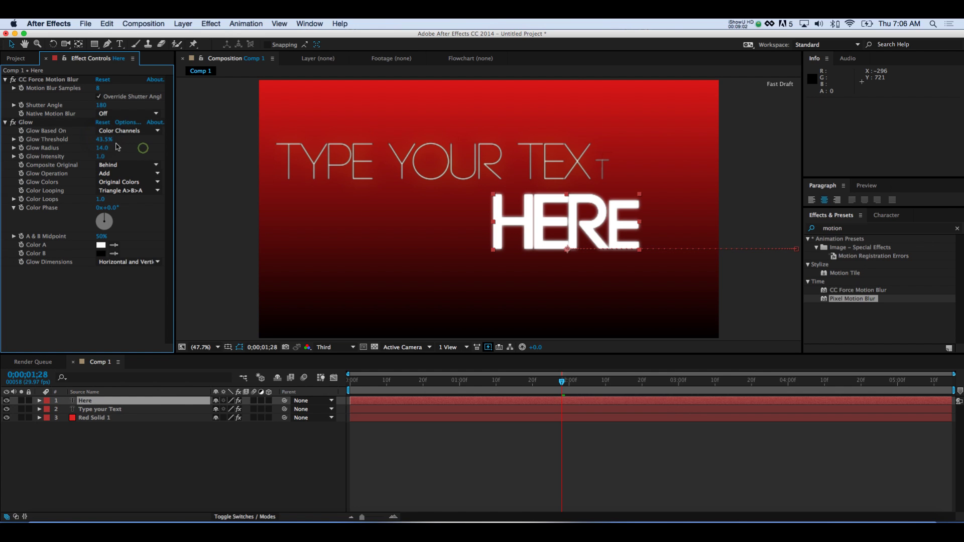
pyautogui.click(109, 182)
pyautogui.click(112, 200)
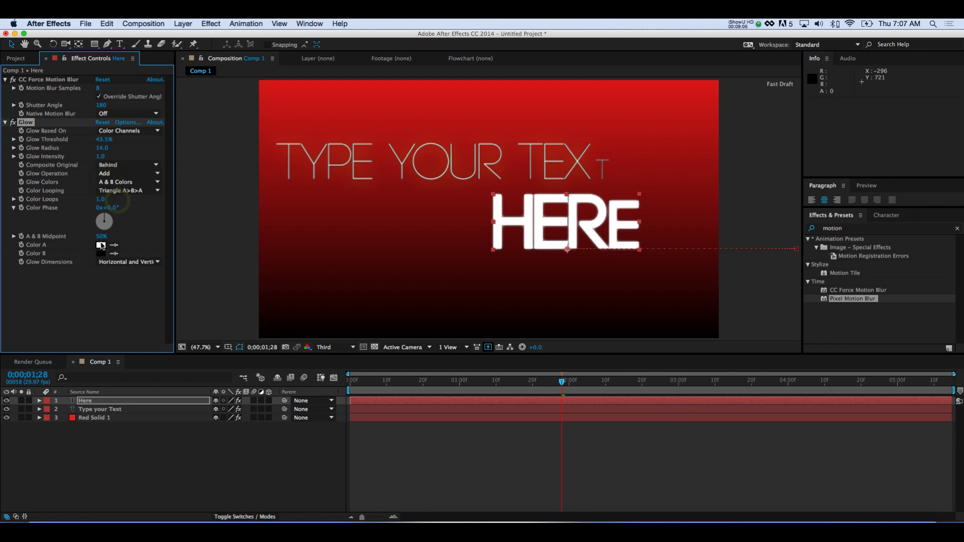
# Set Color A of the "Here" layer's Glow to orange
pyautogui.click(101, 245)
pyautogui.click(195, 173)
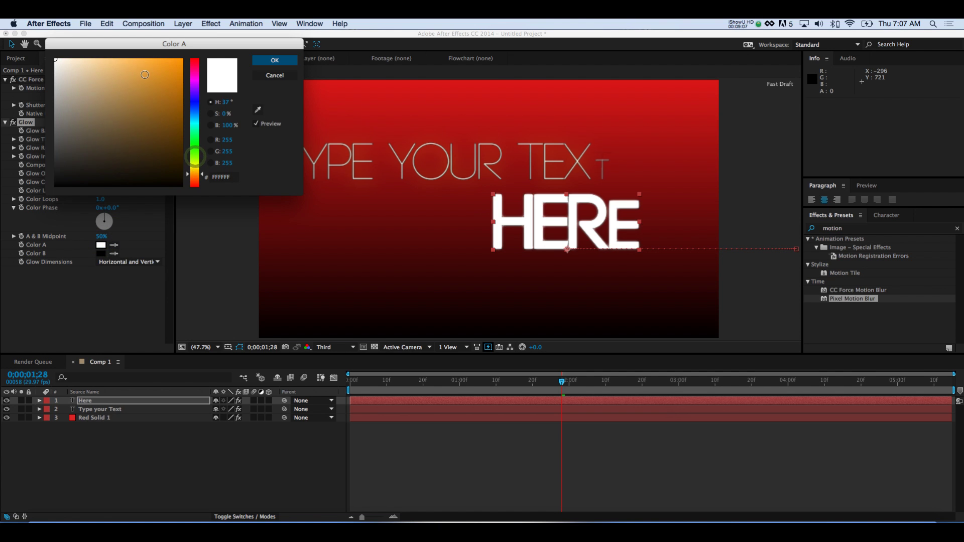
pyautogui.click(144, 75)
pyautogui.click(275, 60)
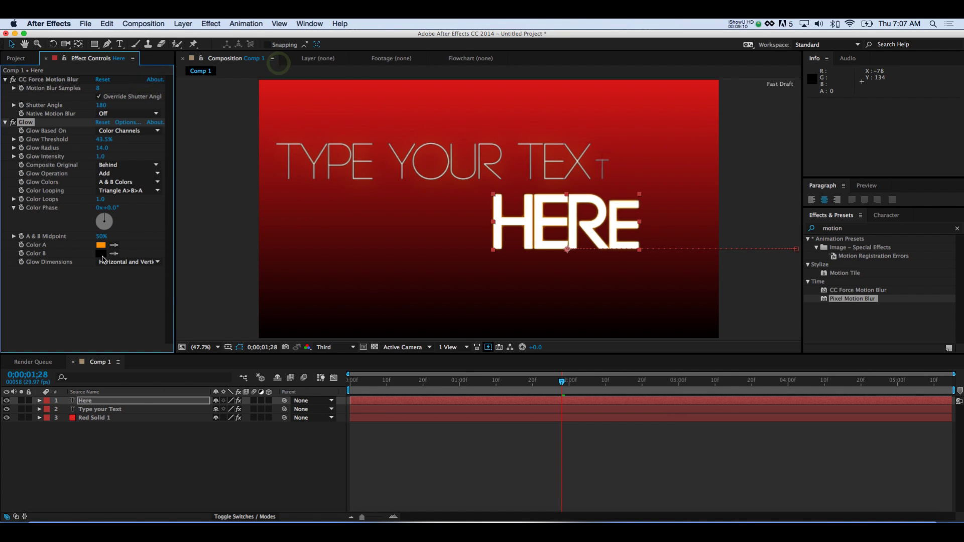
# Set Color B of the "Here" layer's Glow to a light yellow
pyautogui.click(101, 255)
pyautogui.click(194, 165)
pyautogui.click(138, 79)
pyautogui.click(137, 79)
pyautogui.click(275, 60)
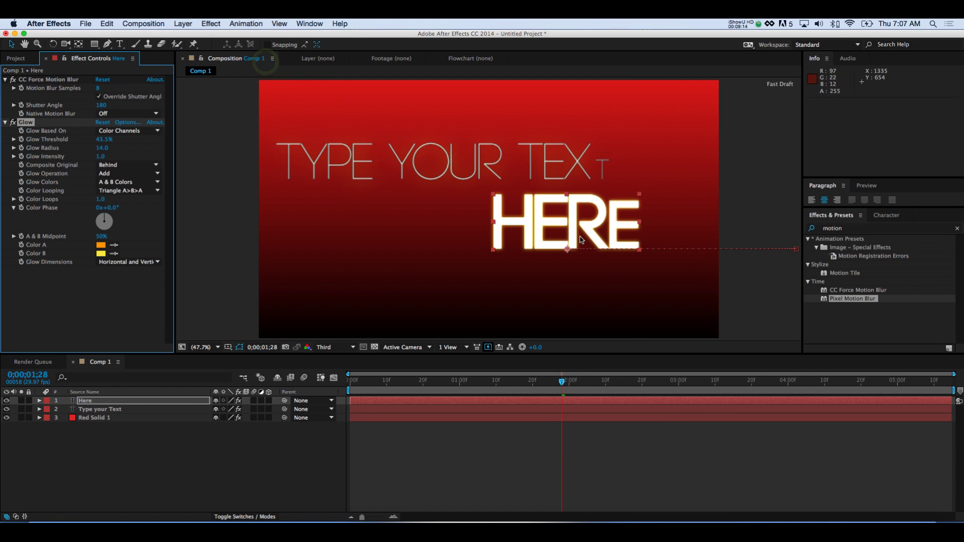
# Apply the CC Light Wipe transition to the "Type your Text" layer and try a Completion of 8%
pyautogui.click(113, 409)
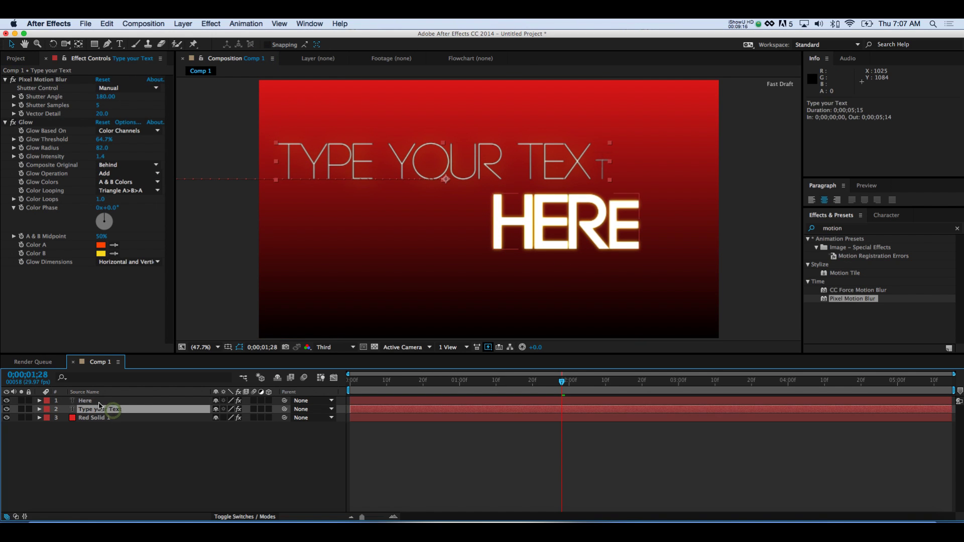
pyautogui.click(99, 402)
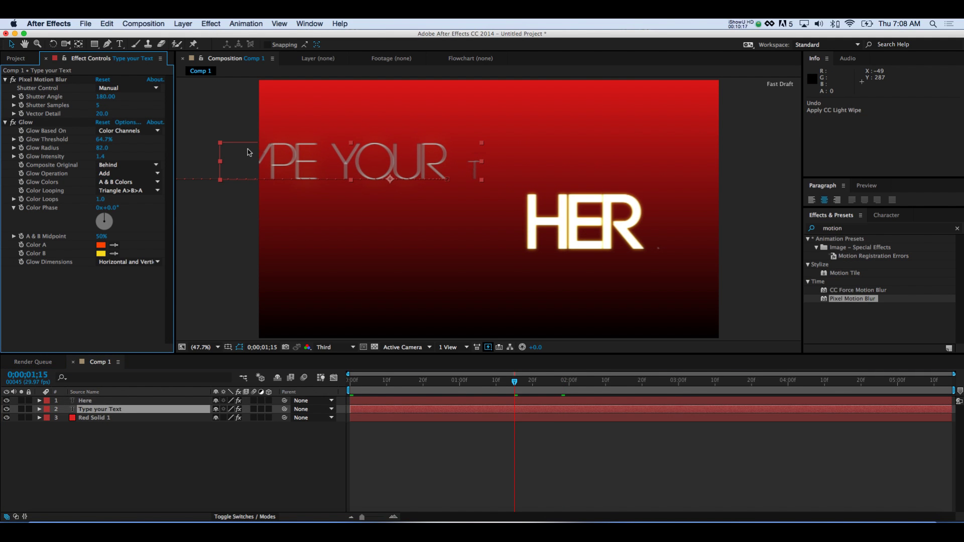
pyautogui.click(212, 23)
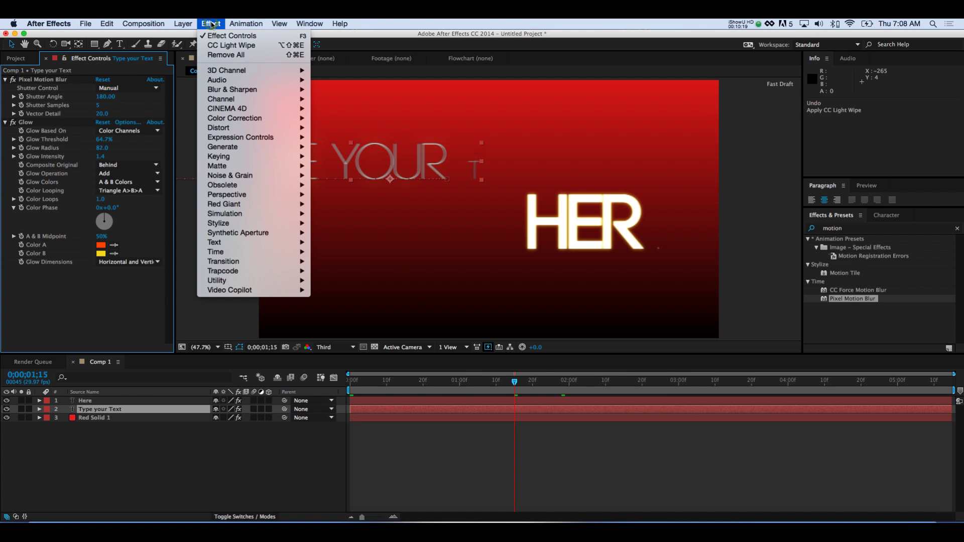
pyautogui.moveTo(271, 262)
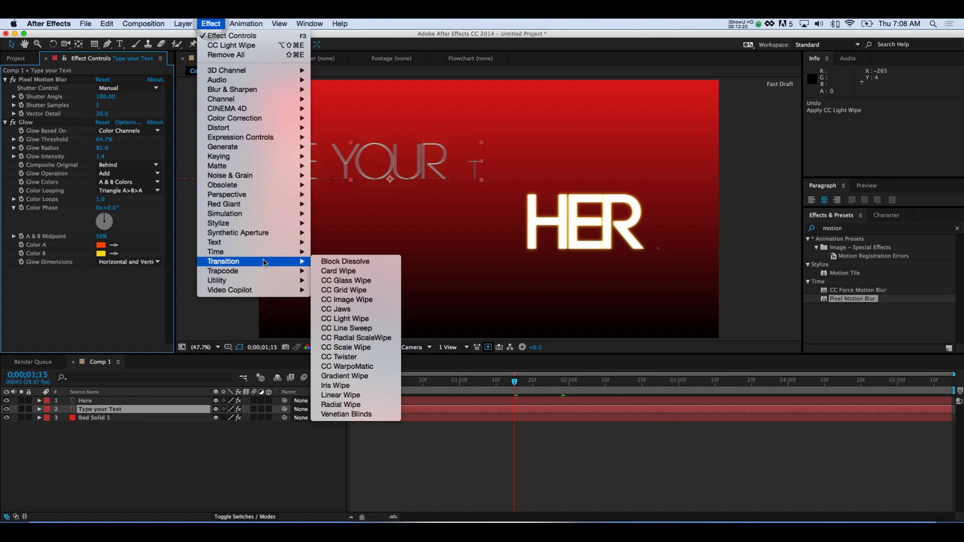
pyautogui.click(364, 319)
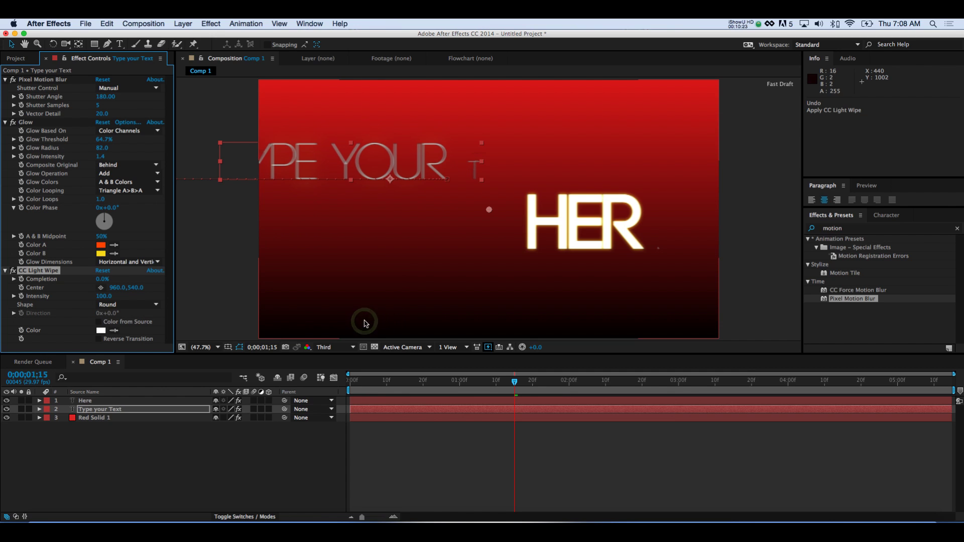
pyautogui.moveTo(102, 279)
pyautogui.mouseDown()
pyautogui.moveTo(133, 283)
pyautogui.moveTo(109, 282)
pyautogui.mouseUp()
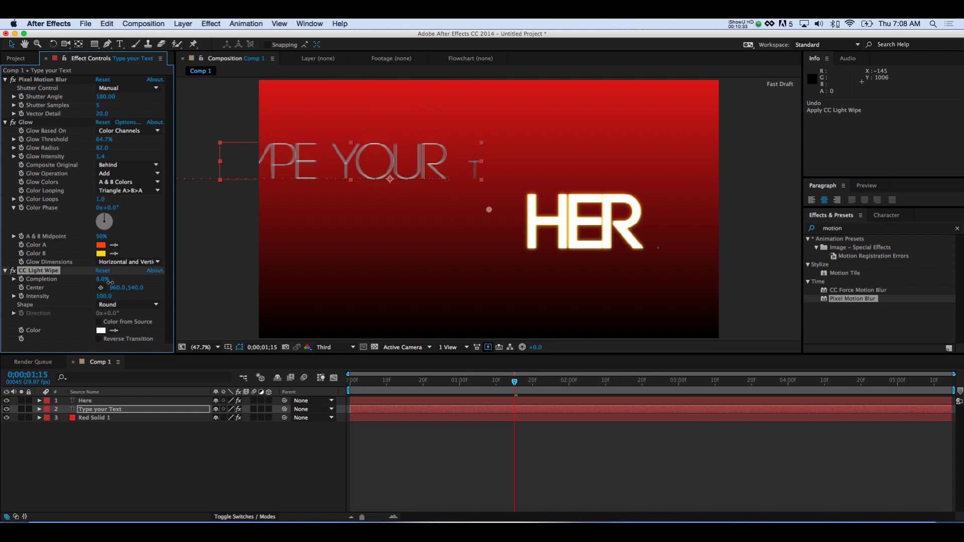
# Reveal the "Type your Text" layer's keyframes and keyframe its CC Light Wipe Completion at 100% at 0;00;00;00
pyautogui.click(85, 409)
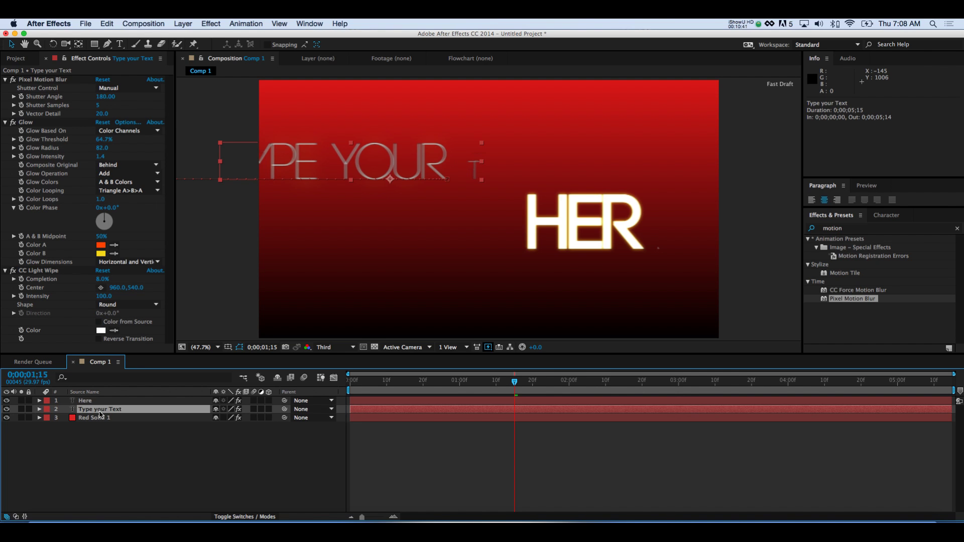
pyautogui.press('u')
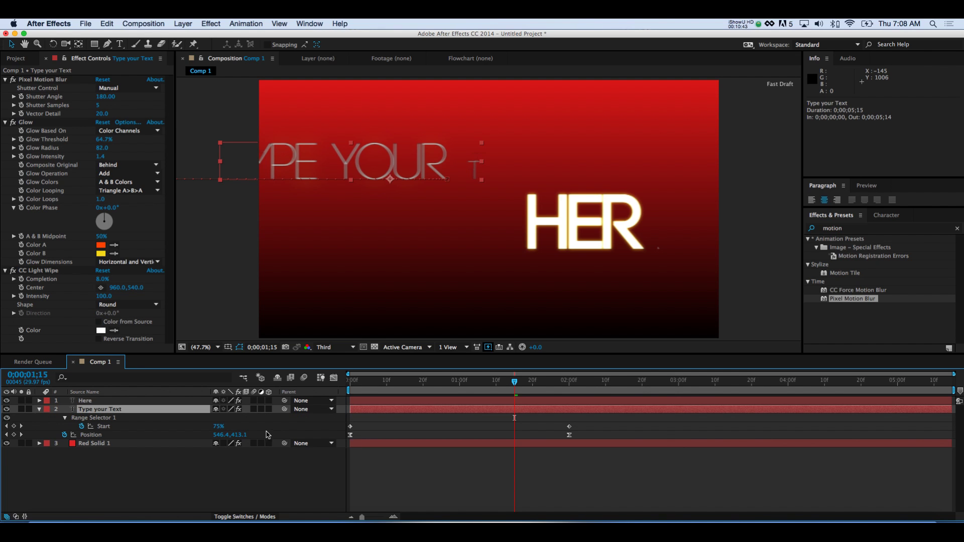
pyautogui.moveTo(515, 383); pyautogui.dragTo(336, 396)
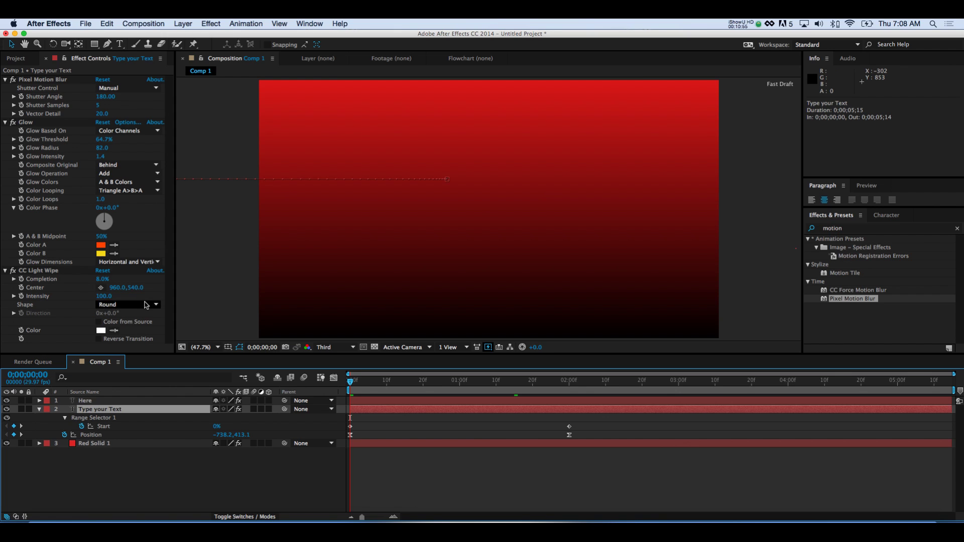
pyautogui.click(25, 283)
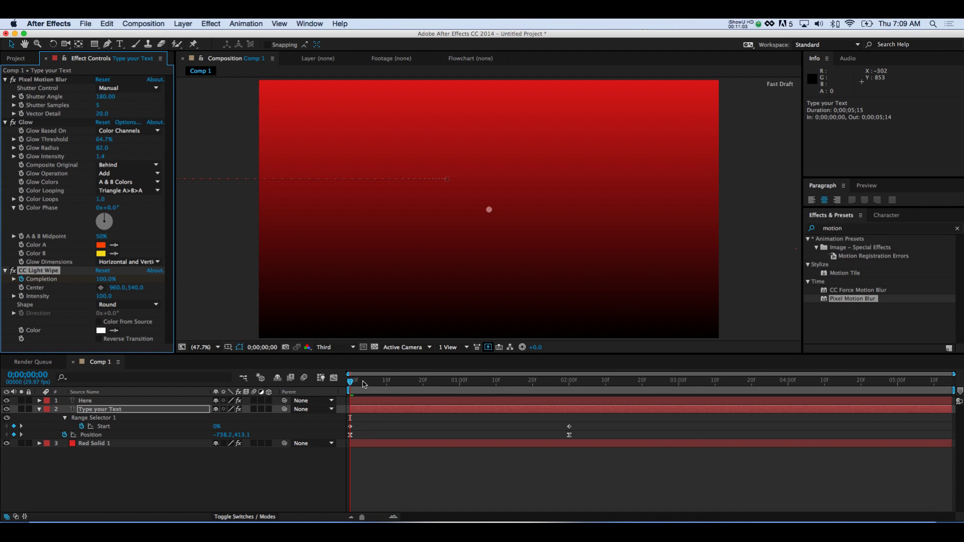
pyautogui.click(353, 384)
# Set the "Type your Text" layer's Light Wipe Completion to 0% at 0;00;02;00 and scrub through the transition
pyautogui.moveTo(351, 383); pyautogui.dragTo(571, 399)
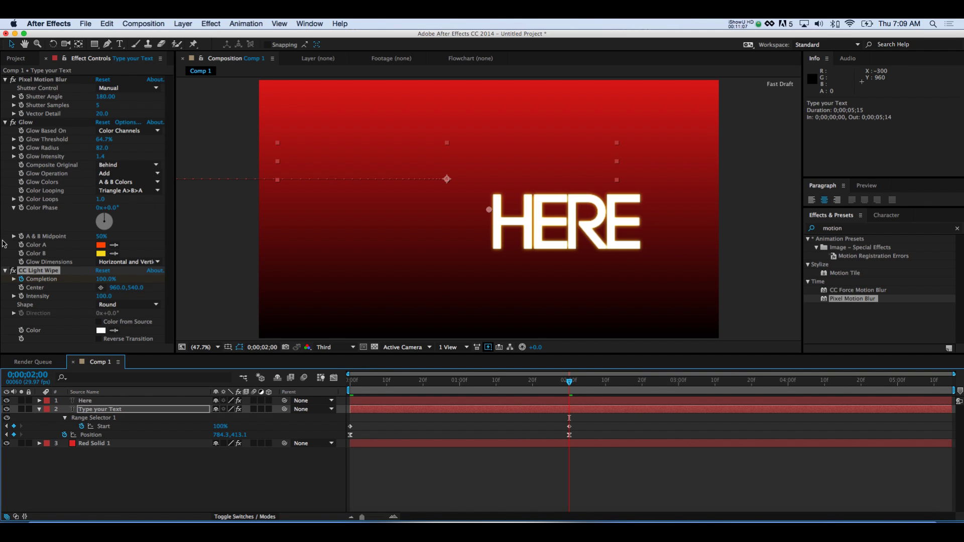
pyautogui.moveTo(105, 283); pyautogui.dragTo(50, 281)
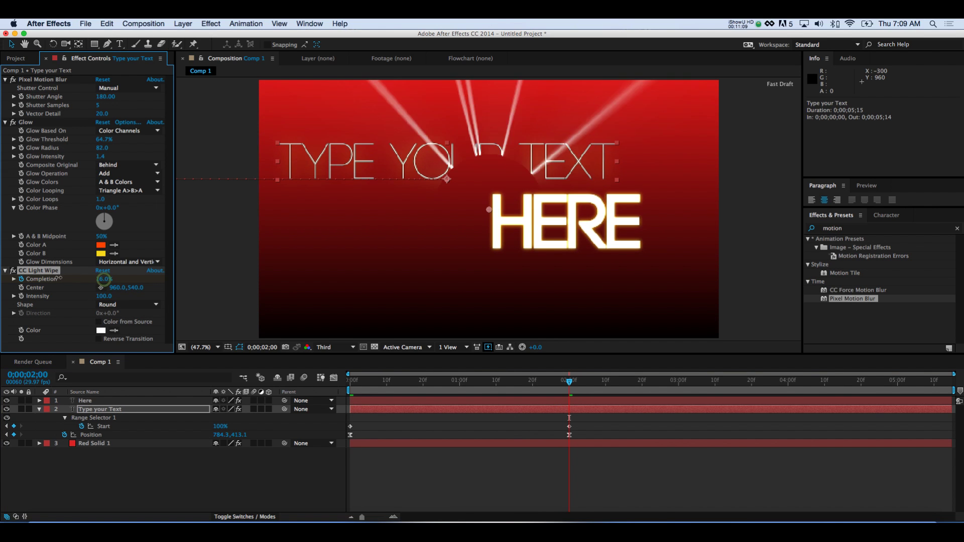
pyautogui.moveTo(382, 382); pyautogui.dragTo(565, 386)
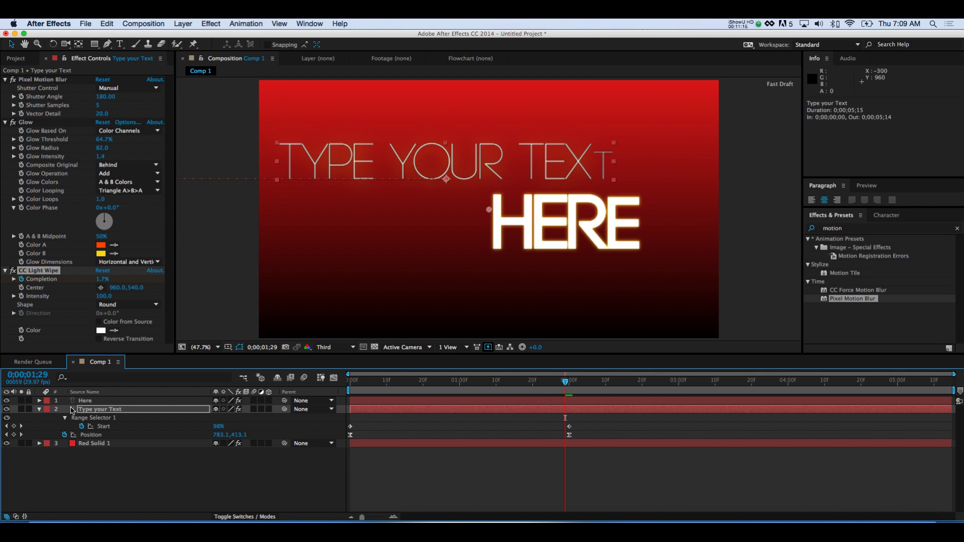
# Apply the CC Light Wipe transition to the "Here" layer
pyautogui.click(85, 401)
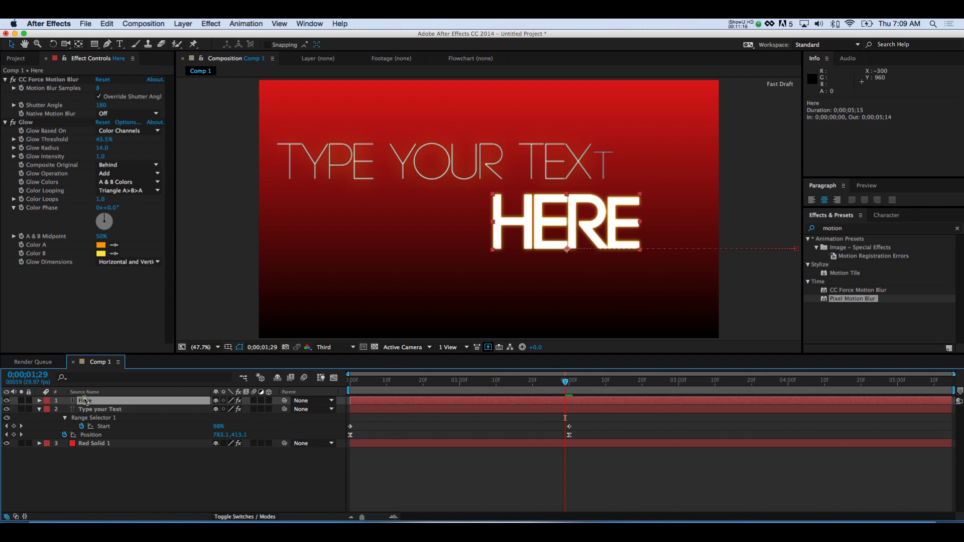
pyautogui.click(212, 24)
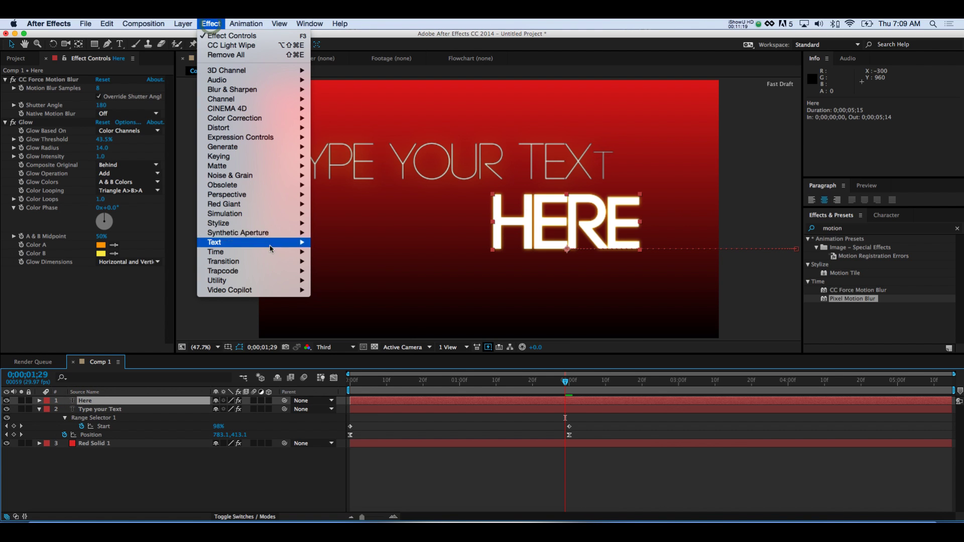
pyautogui.moveTo(249, 262)
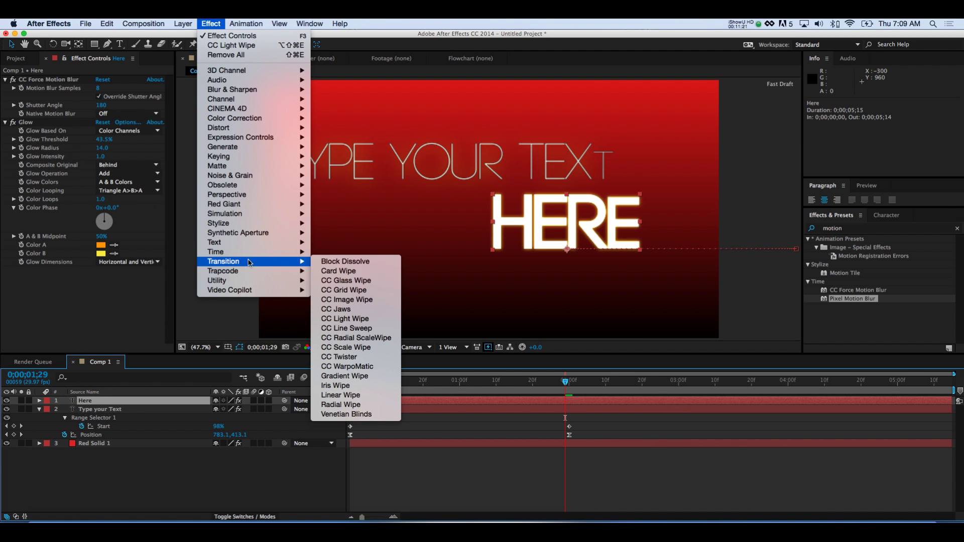
pyautogui.click(356, 322)
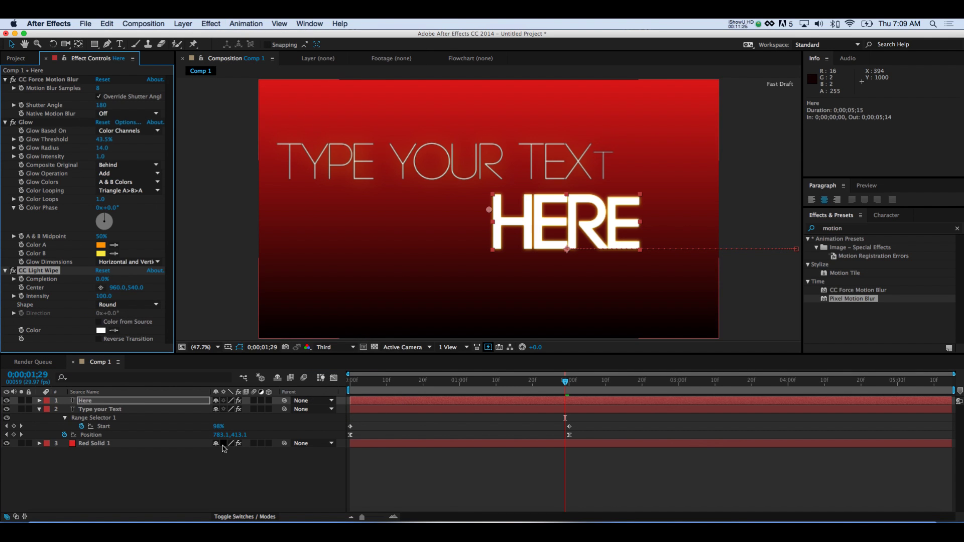
# Reveal the "Here" layer's keyframes and keyframe its CC Light Wipe Completion at 100% at 0;00;00;00
pyautogui.click(85, 401)
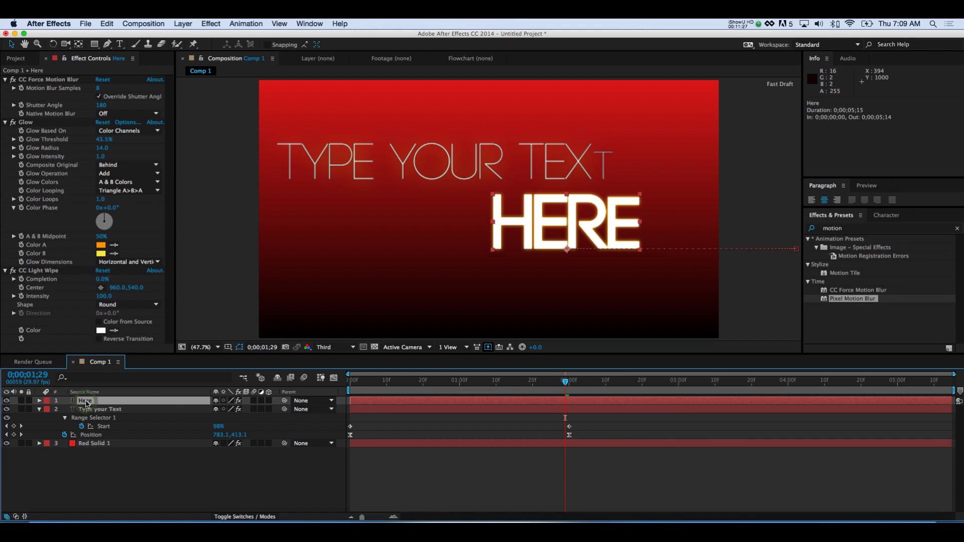
pyautogui.press('u')
pyautogui.press('Home')
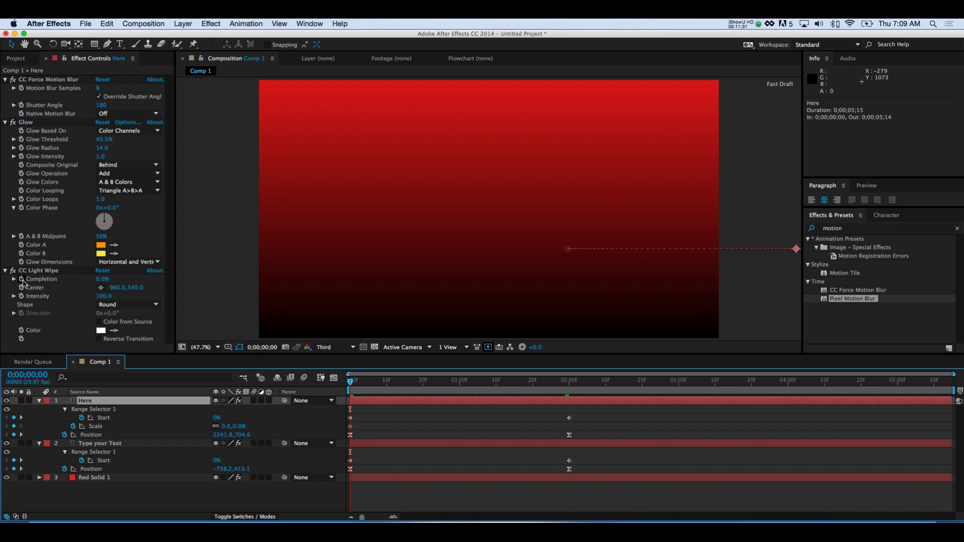
pyautogui.click(23, 283)
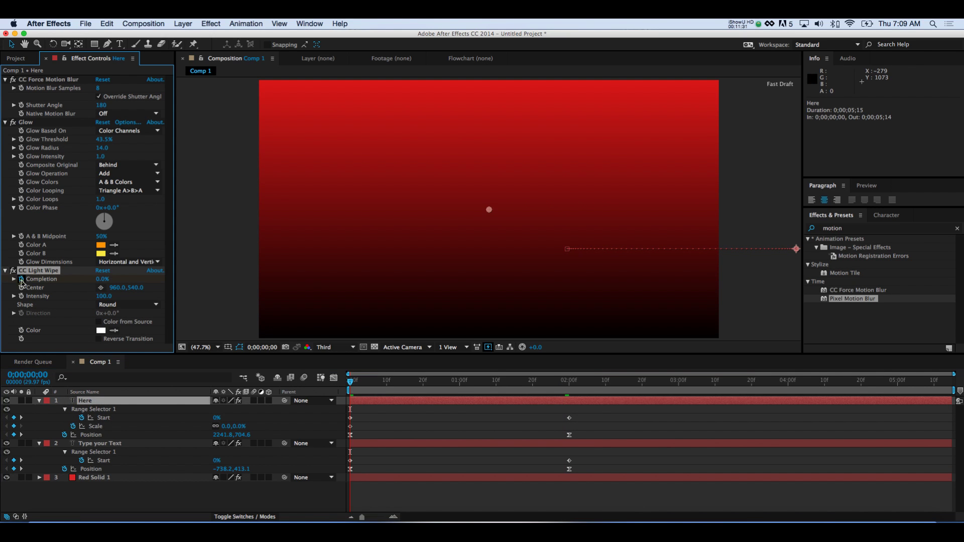
pyautogui.moveTo(98, 281); pyautogui.dragTo(71, 281)
pyautogui.write('100')
pyautogui.press('Return')
# Set the "Here" layer's Light Wipe Completion to 0% at 0;00;02;00 and its Intensity to 87
pyautogui.moveTo(407, 384); pyautogui.dragTo(569, 384)
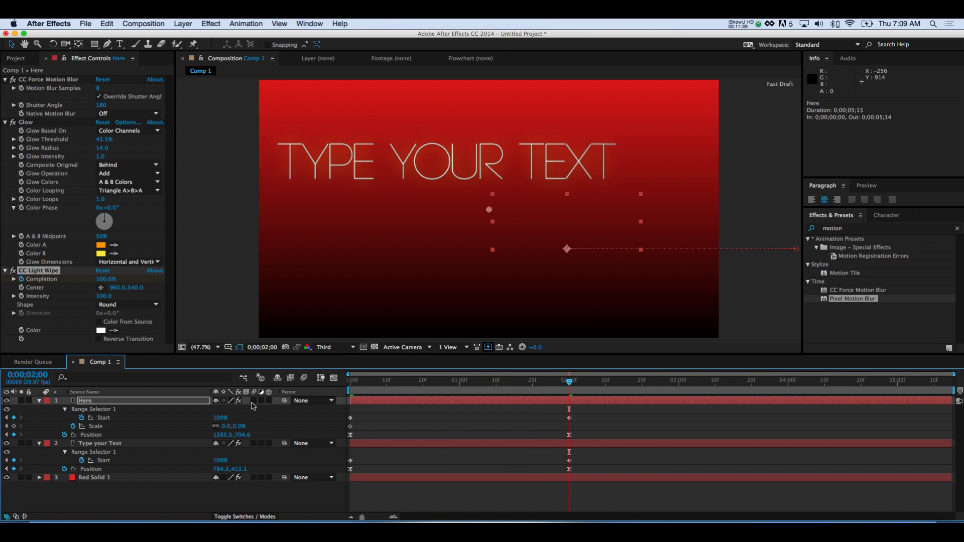
pyautogui.moveTo(106, 282); pyautogui.dragTo(53, 279)
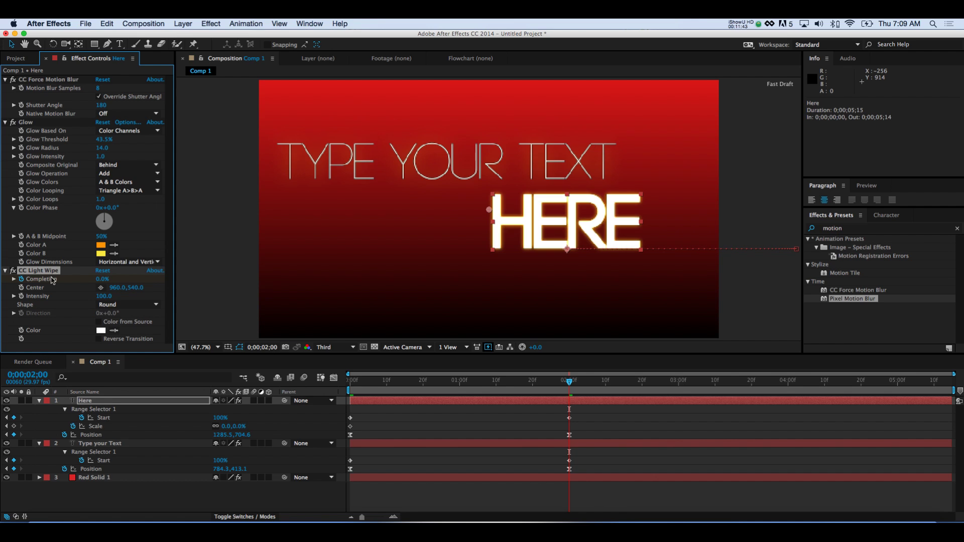
pyautogui.moveTo(100, 296); pyautogui.dragTo(94, 296)
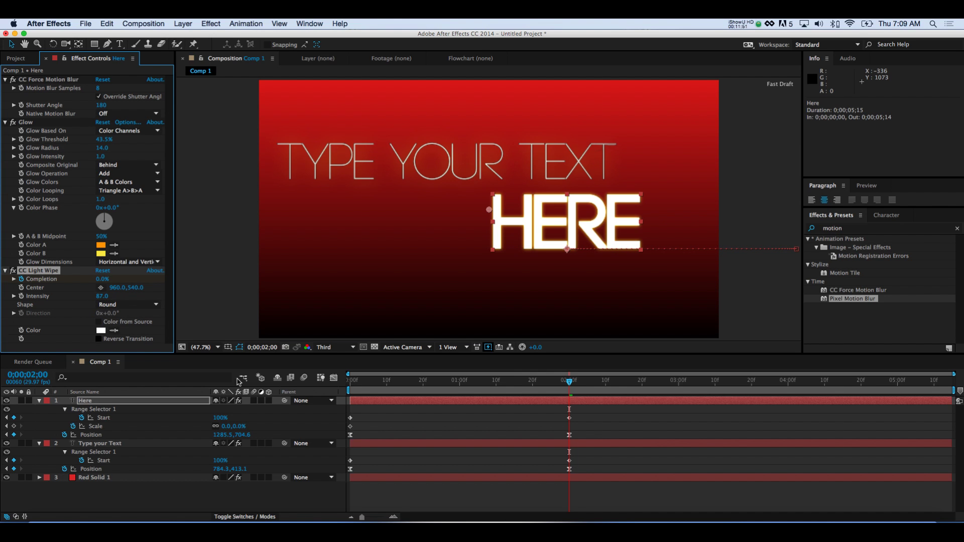
# Collapse both text layers and run a RAM preview of the composition from the first frame, stopping at 0;00;02;23
pyautogui.click(39, 401)
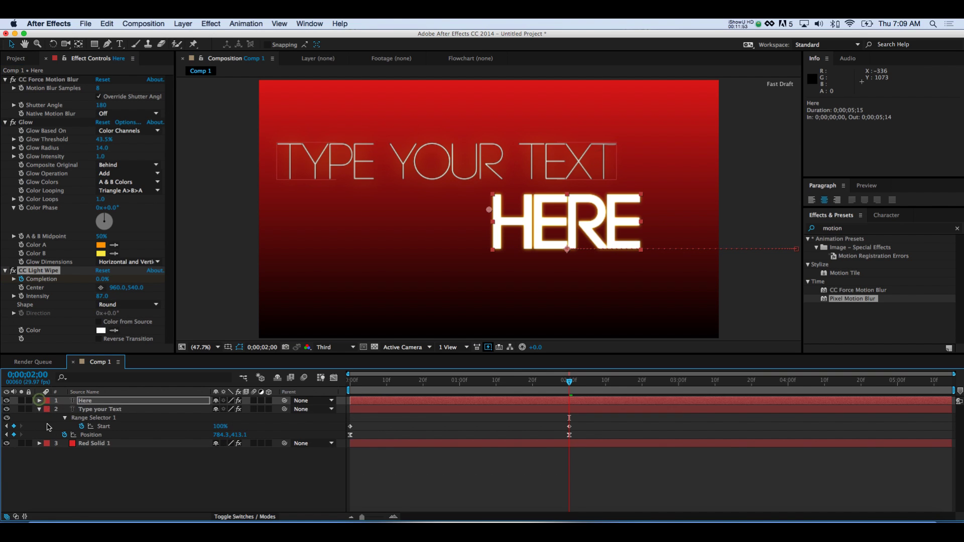
pyautogui.click(39, 410)
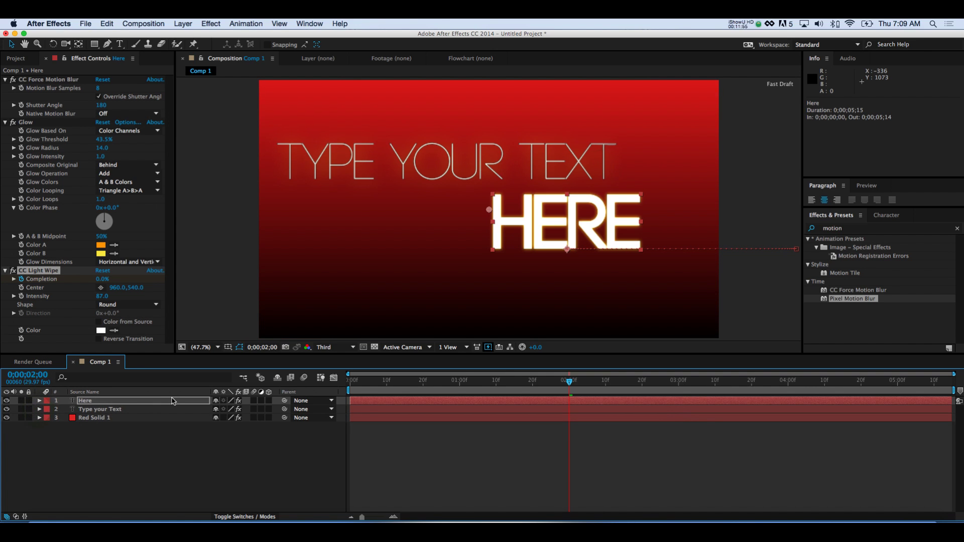
pyautogui.click(411, 382)
pyautogui.press('Home')
pyautogui.click(876, 190)
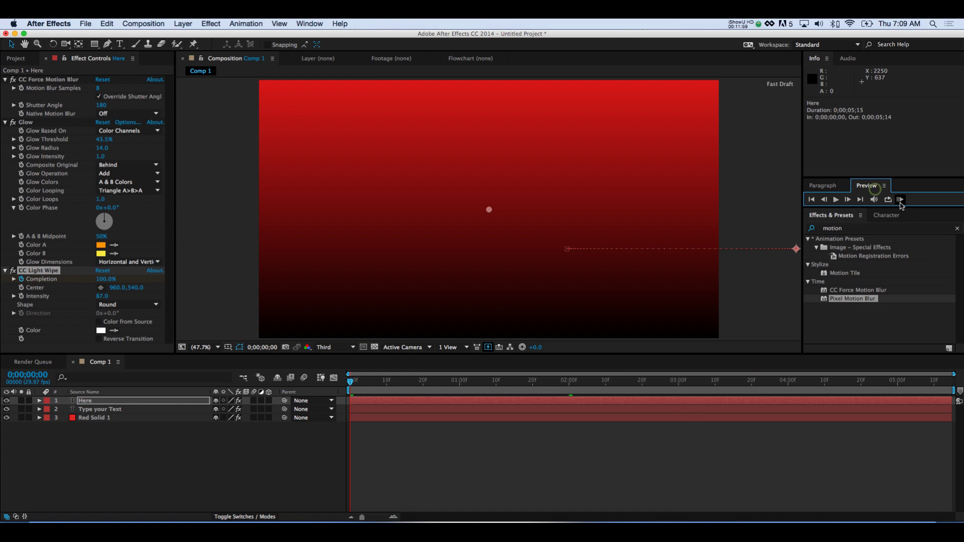
pyautogui.click(900, 200)
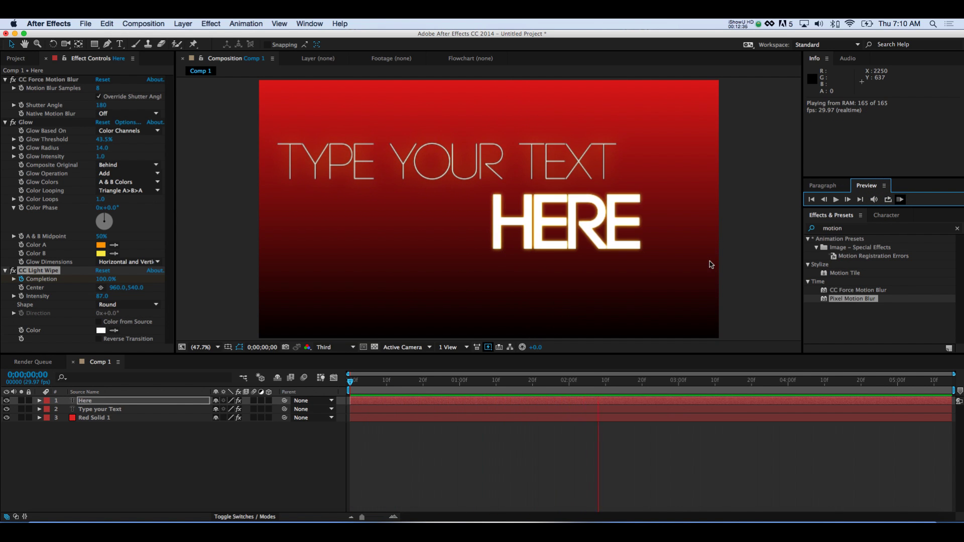
pyautogui.click(653, 383)
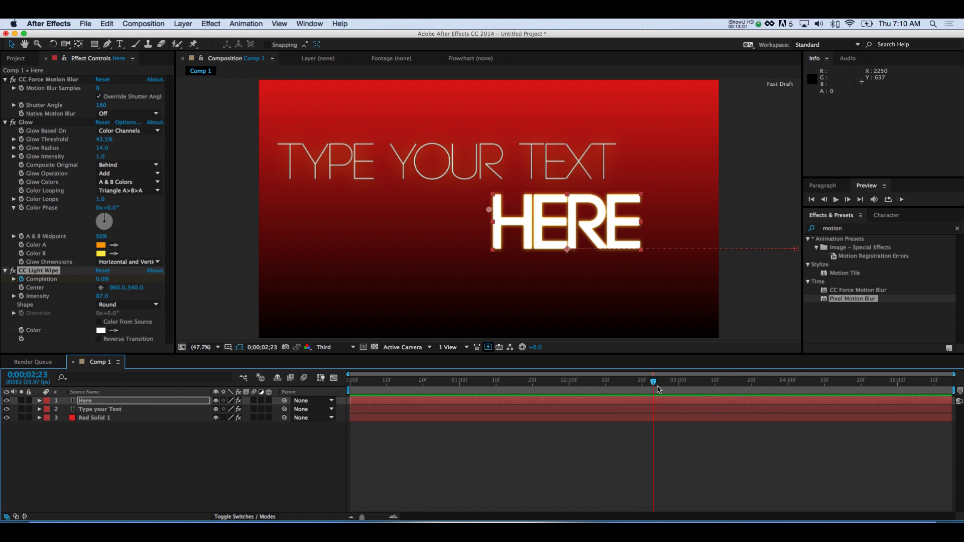
# Select the "Type your Text" layer, clear the effects search, and open the Animate Out folder of the Text animation presets
pyautogui.click(129, 413)
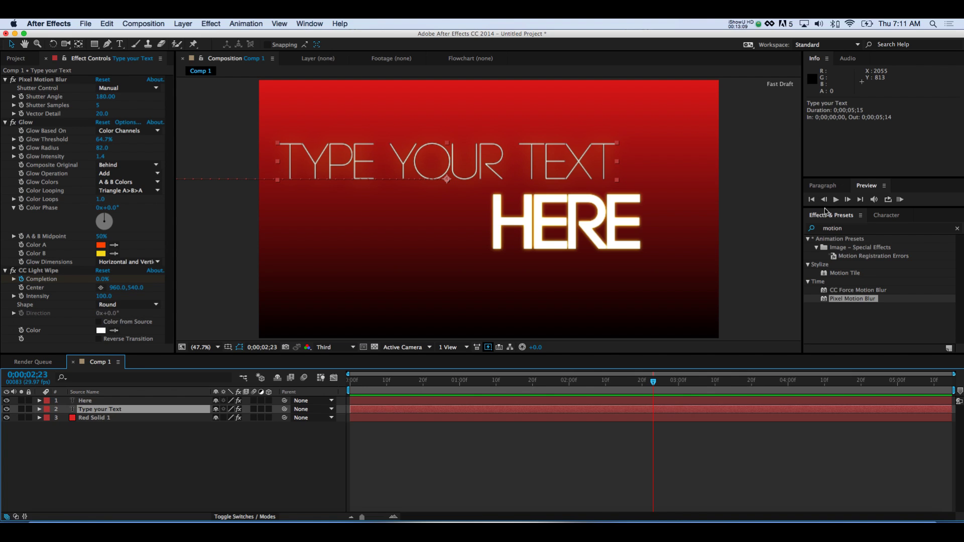
pyautogui.click(957, 230)
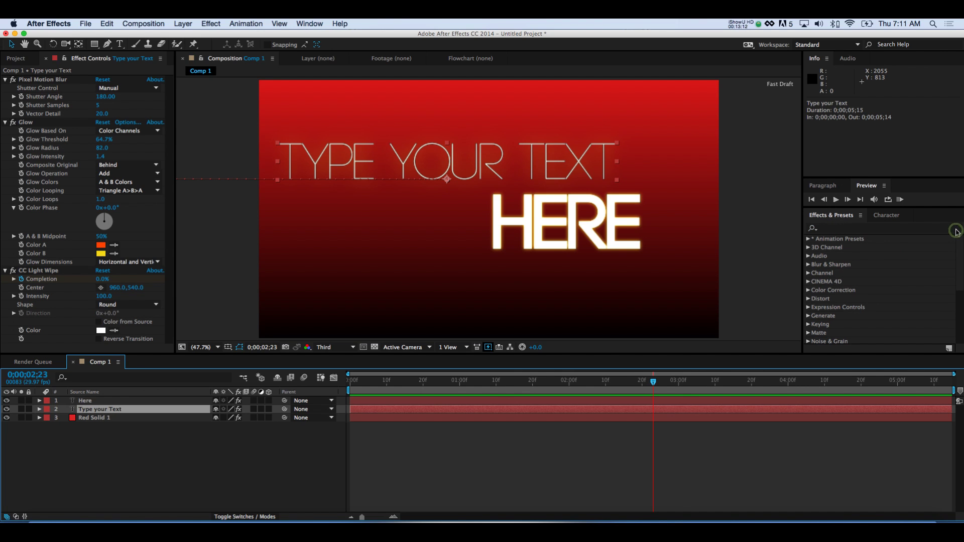
pyautogui.click(809, 240)
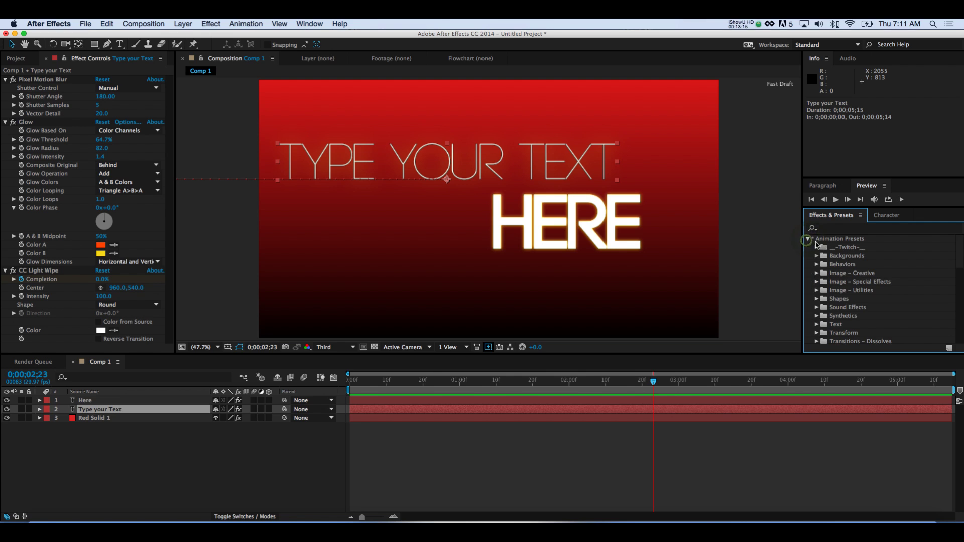
pyautogui.scroll(-2, 860, 261)
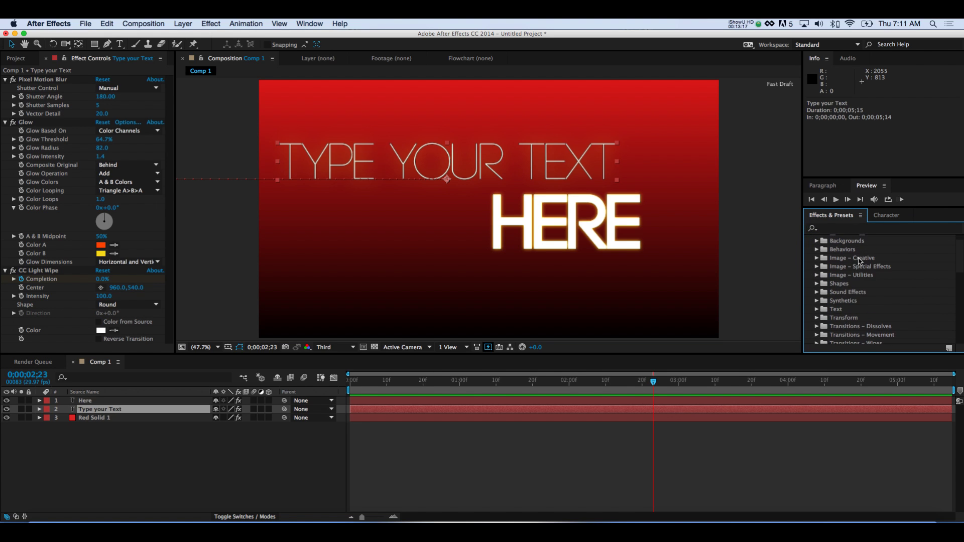
pyautogui.scroll(-2, 860, 260)
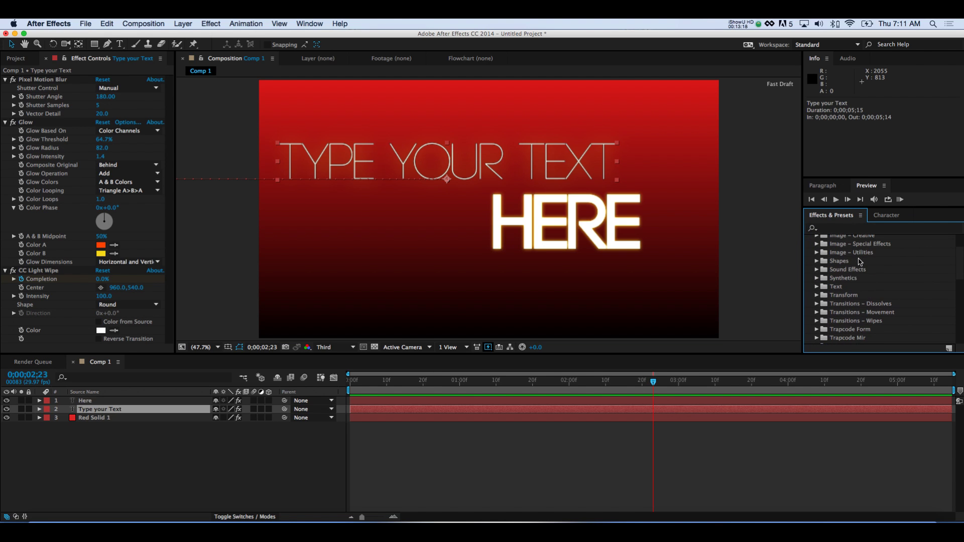
pyautogui.click(816, 287)
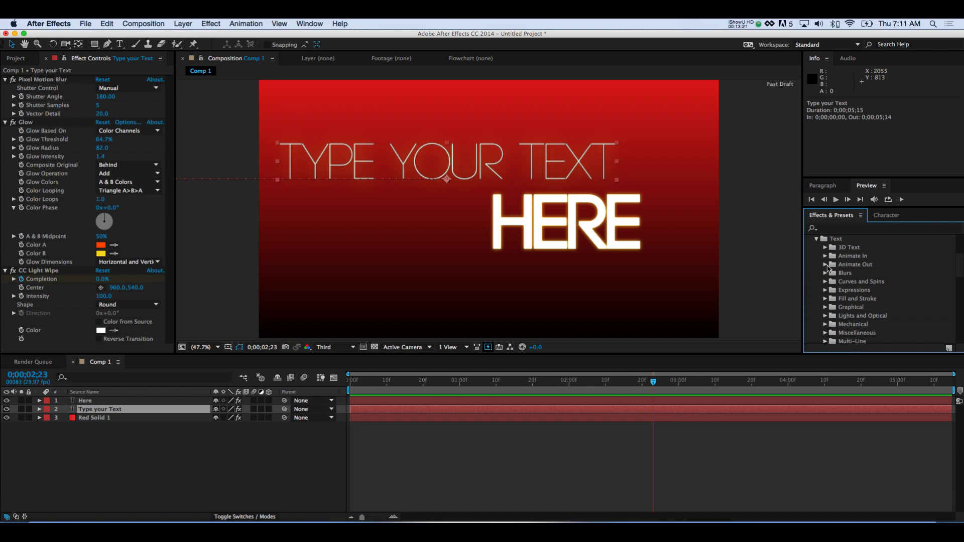
pyautogui.click(825, 266)
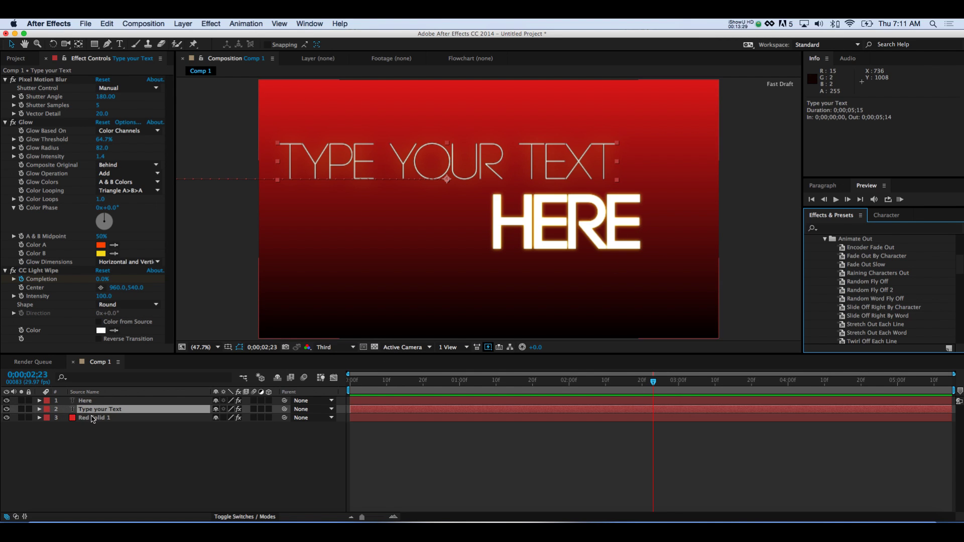
# Try scaling the "Type your Text" layer down to 10% and undo the change
pyautogui.click(106, 411)
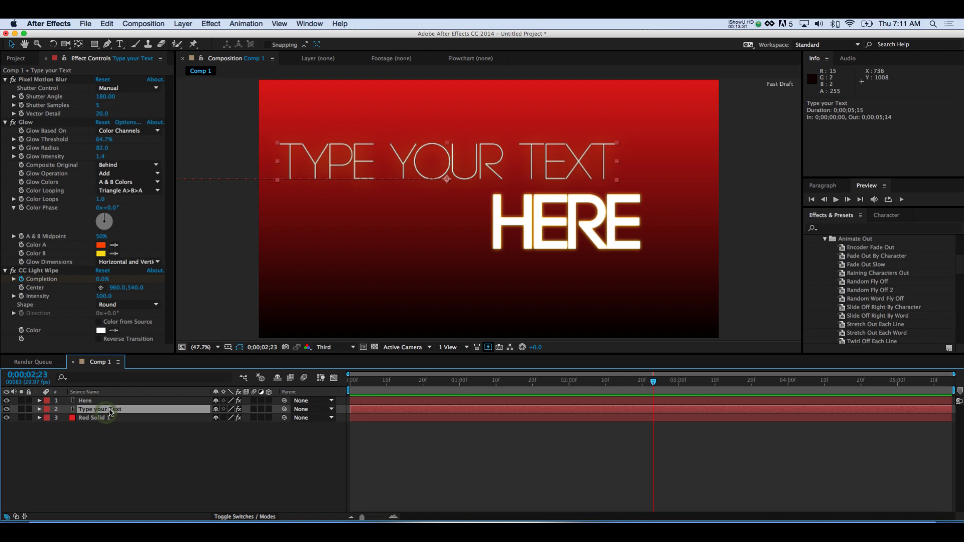
pyautogui.press('s')
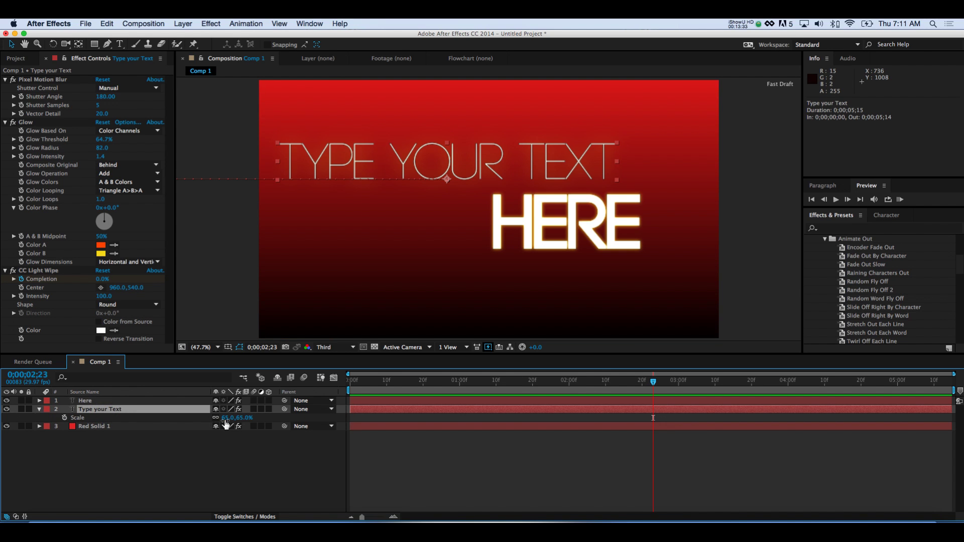
pyautogui.moveTo(223, 418); pyautogui.dragTo(201, 423)
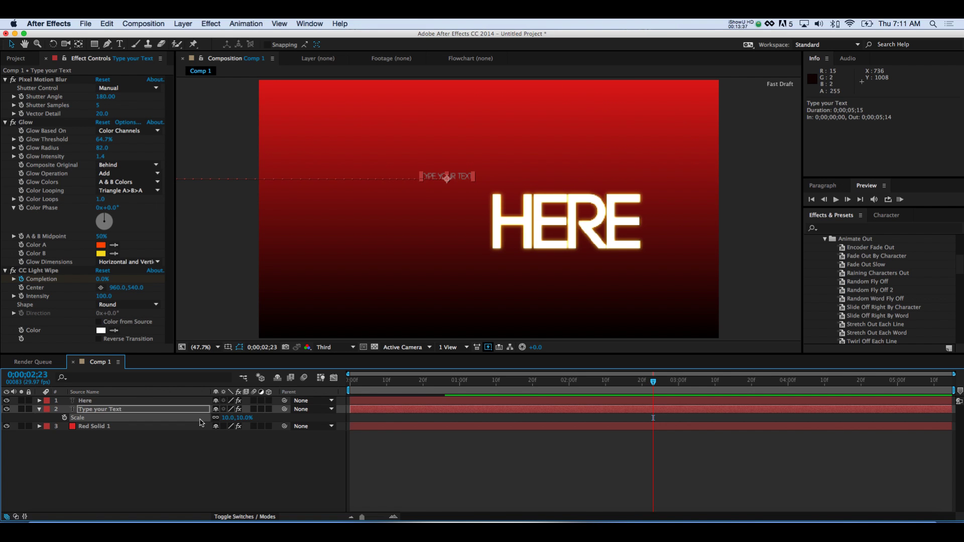
pyautogui.press('super+z')
pyautogui.press('super+z')
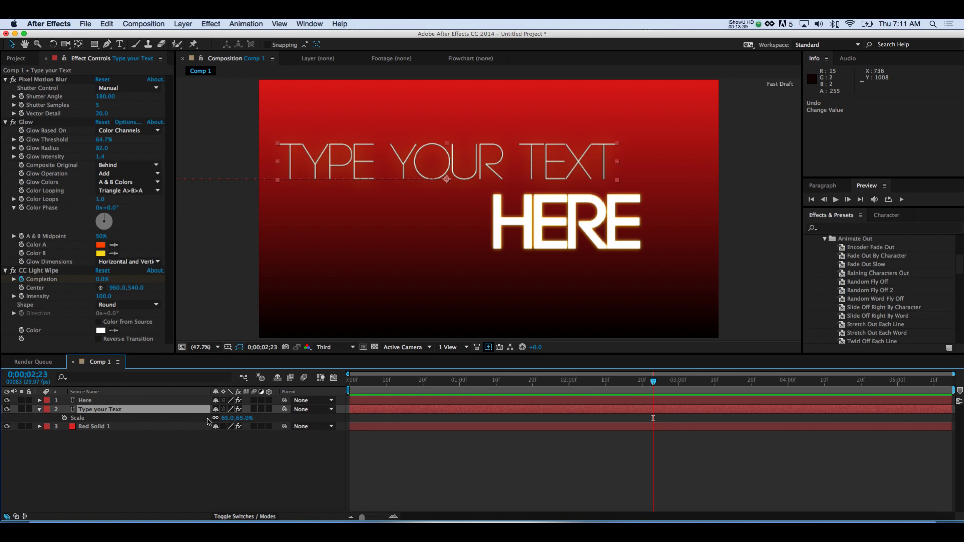
# Apply the Twirl Off Each Line preset to the "Type your Text" layer at 0;00;02;23 and play back the animation
pyautogui.scroll(-2, 917, 274)
pyautogui.scroll(4, 916, 274)
pyautogui.scroll(-2, 915, 275)
pyautogui.scroll(-2, 916, 275)
pyautogui.click(880, 327)
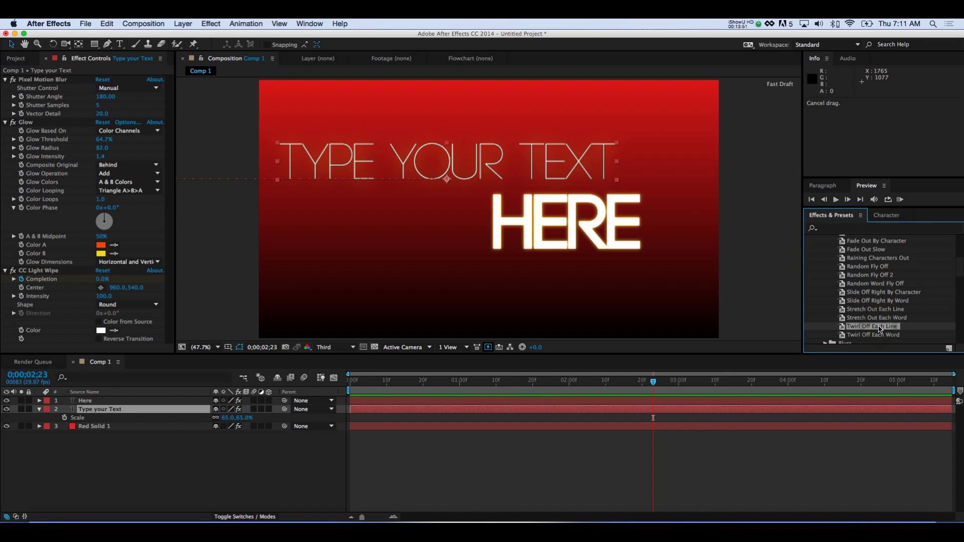
pyautogui.moveTo(879, 329); pyautogui.dragTo(543, 154)
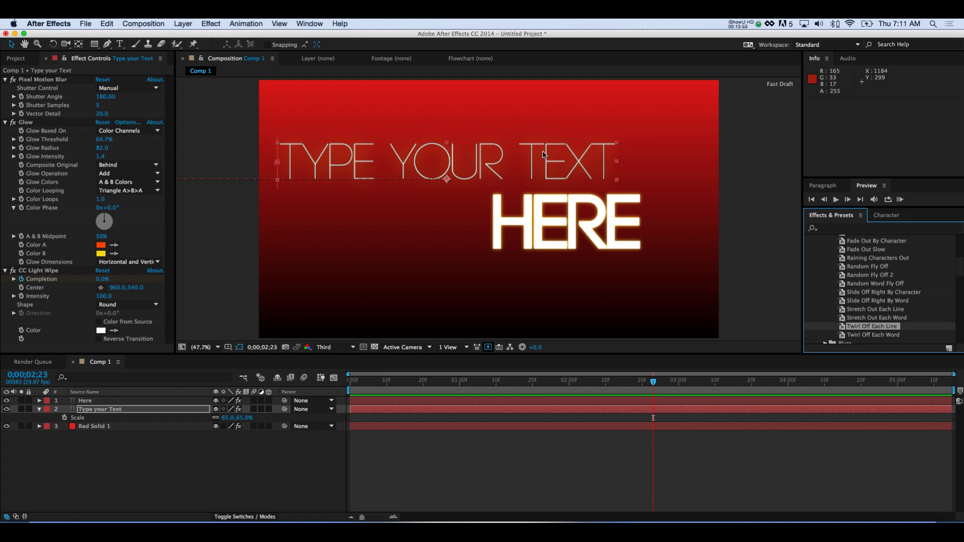
pyautogui.click(654, 384)
pyautogui.press('space')
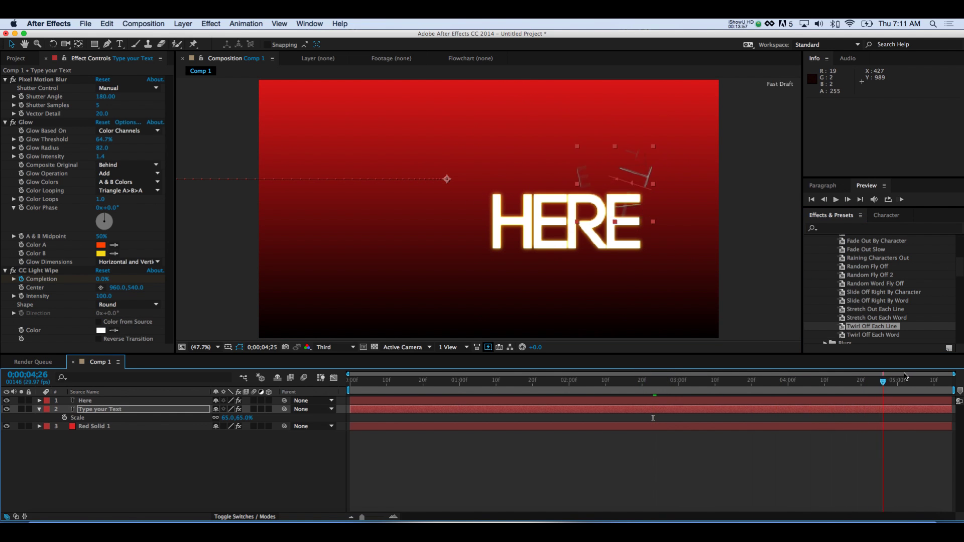
# Move the current time to 0;00;03;14, apply the Twirl Off Each Line preset to the "Here" layer, and scrub through the result
pyautogui.moveTo(916, 377); pyautogui.dragTo(730, 377)
pyautogui.click(95, 402)
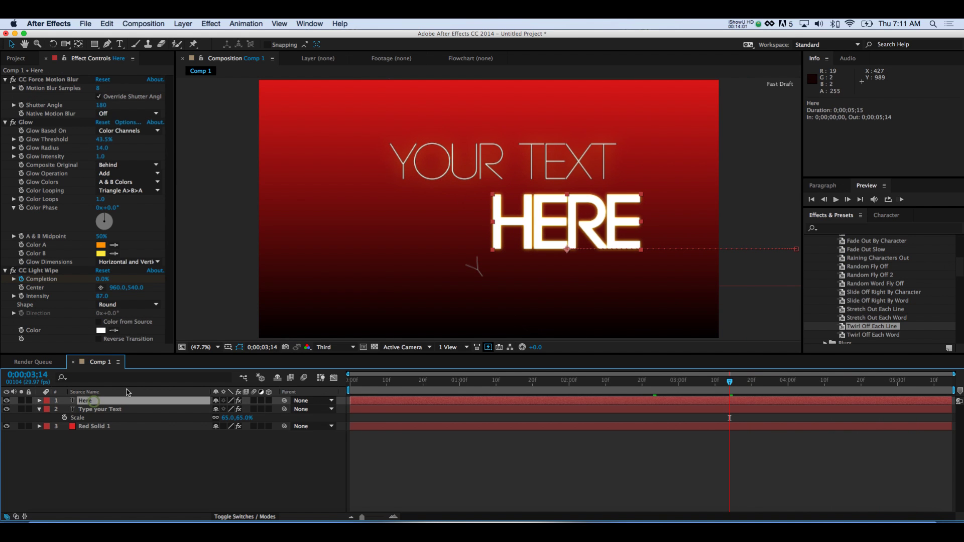
pyautogui.doubleClick(597, 246)
pyautogui.moveTo(385, 384); pyautogui.dragTo(605, 384)
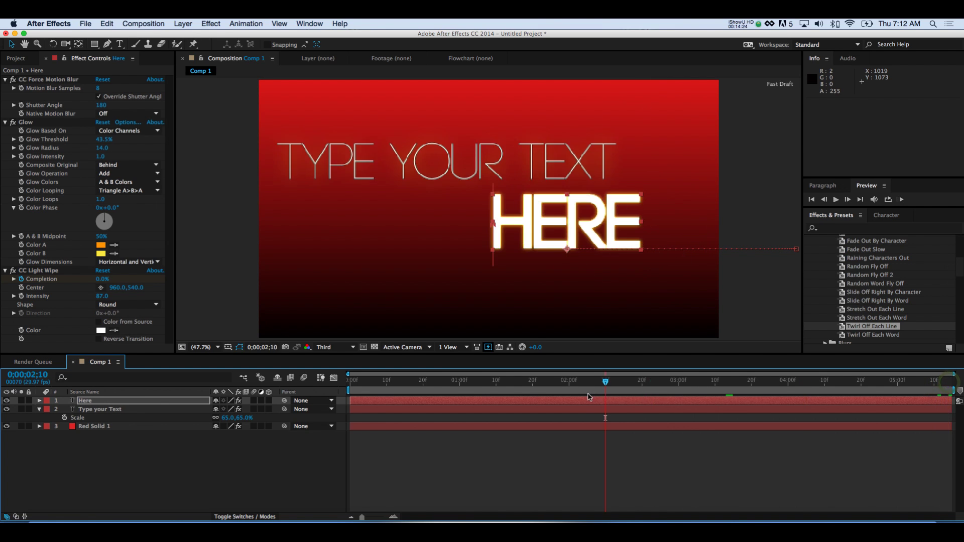
# Collapse the "Type your Text" layer and run a RAM preview of the finished composition from the first frame, stopping at 0;00;03;13
pyautogui.click(40, 409)
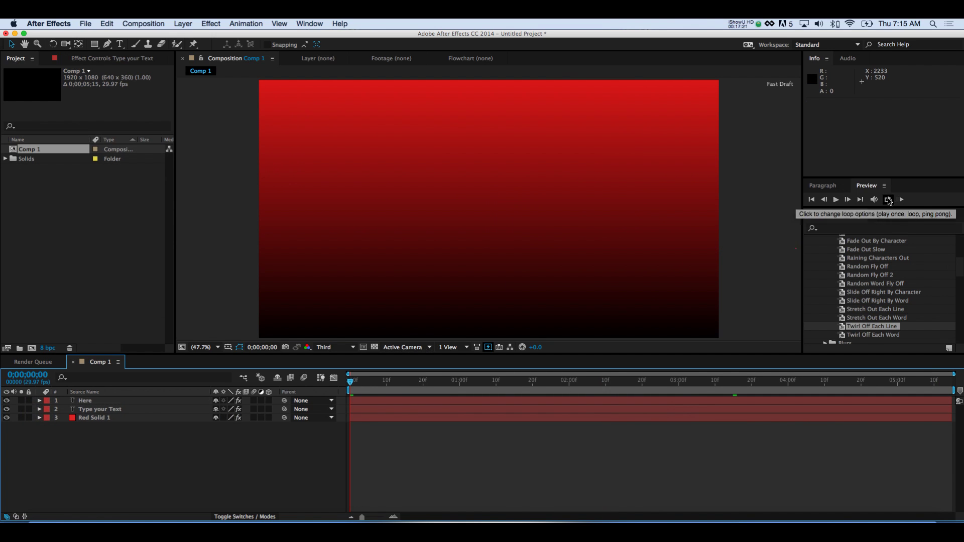
pyautogui.click(899, 199)
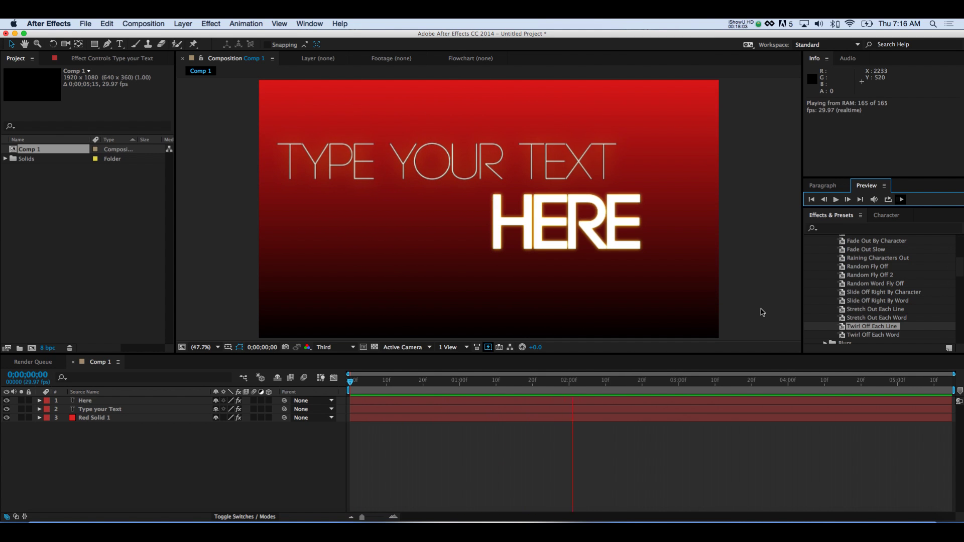
pyautogui.press('space')
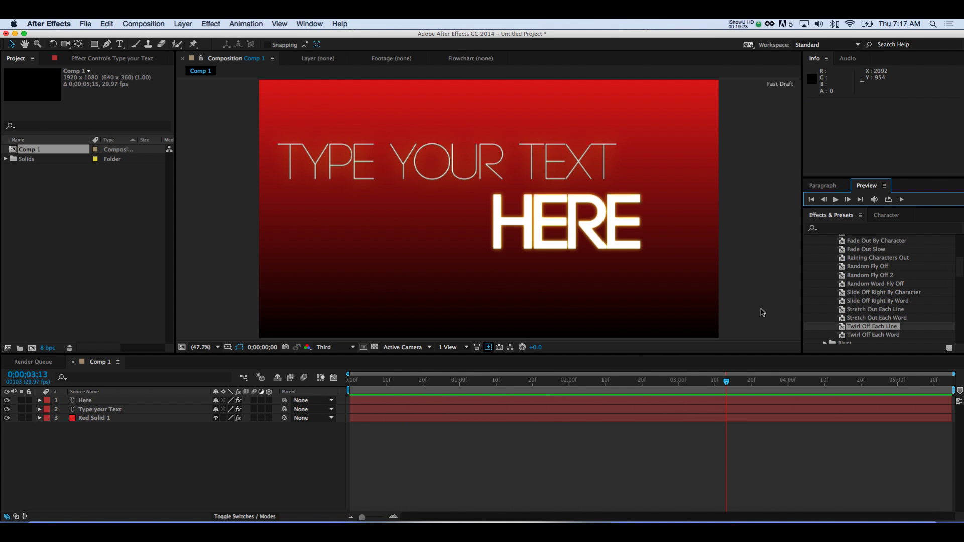